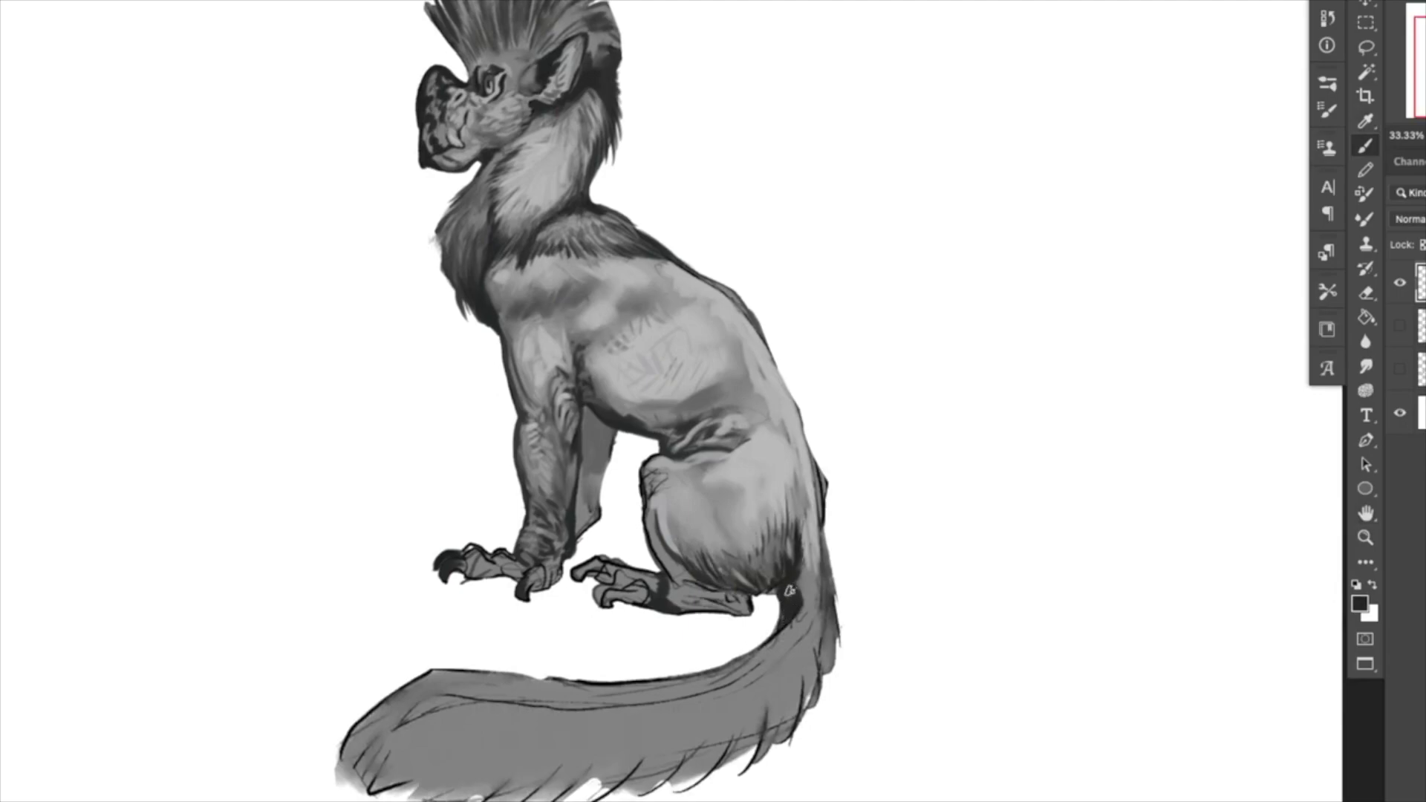
- Erase thin fur-like gaps along the tail's outer edge near the base and along its lower edge
{"action": "key", "text": "e"}
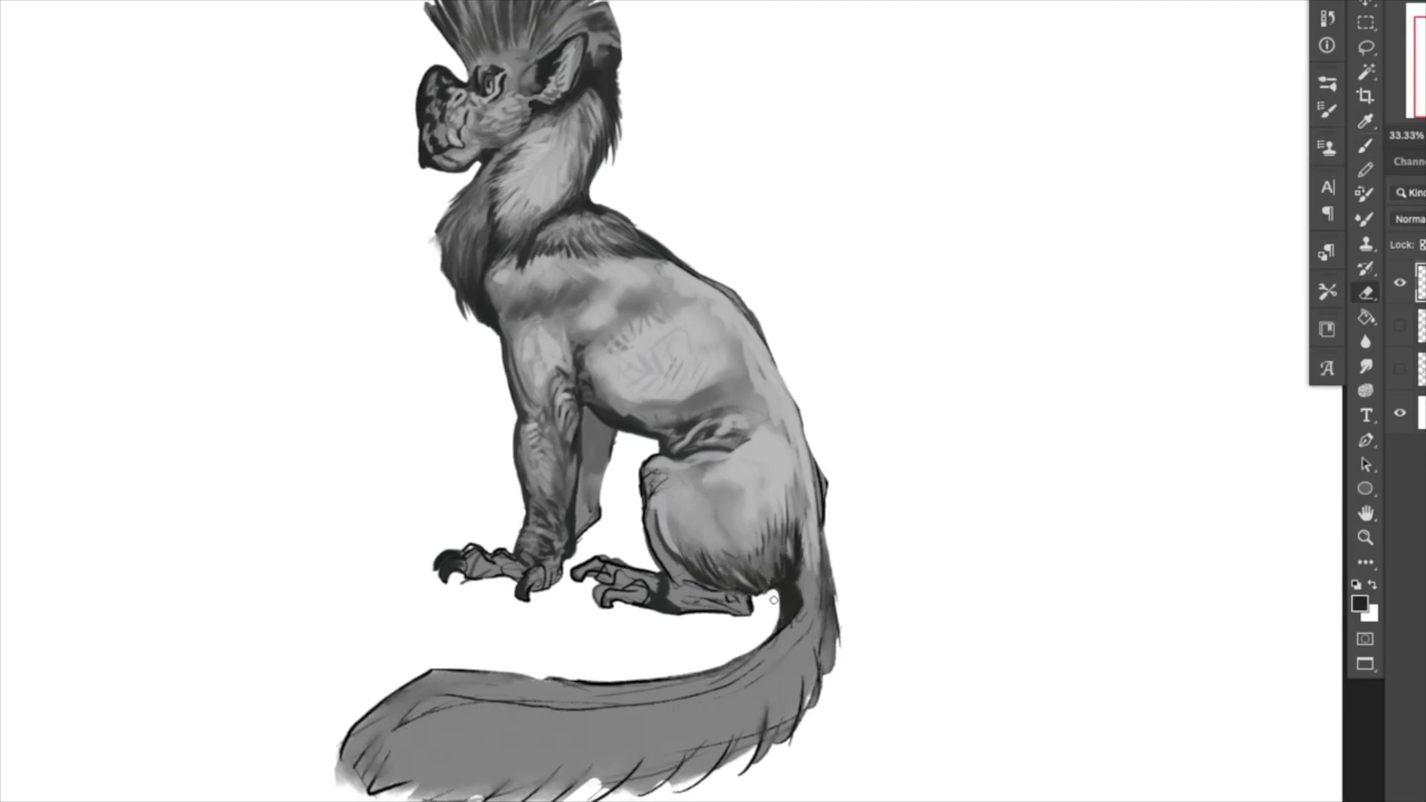
{"action": "left_click_drag", "start_coordinate": [829, 521], "coordinate": [846, 639]}
{"action": "left_click_drag", "start_coordinate": [636, 793], "coordinate": [675, 745]}
{"action": "left_click_drag", "start_coordinate": [676, 786], "coordinate": [707, 739]}
{"action": "left_click_drag", "start_coordinate": [698, 782], "coordinate": [715, 751]}
{"action": "left_click_drag", "start_coordinate": [731, 764], "coordinate": [739, 751]}
- Paint sampled dark gray fur strokes across the tail and around its tip
{"action": "key", "text": "b"}
{"action": "left_click", "coordinate": [826, 589], "text": "alt"}
{"action": "mouse_move", "coordinate": [765, 679]}
{"action": "left_mouse_down"}
{"action": "mouse_move", "coordinate": [672, 732]}
{"action": "mouse_move", "coordinate": [453, 757]}
{"action": "mouse_move", "coordinate": [360, 739]}
{"action": "left_mouse_up"}
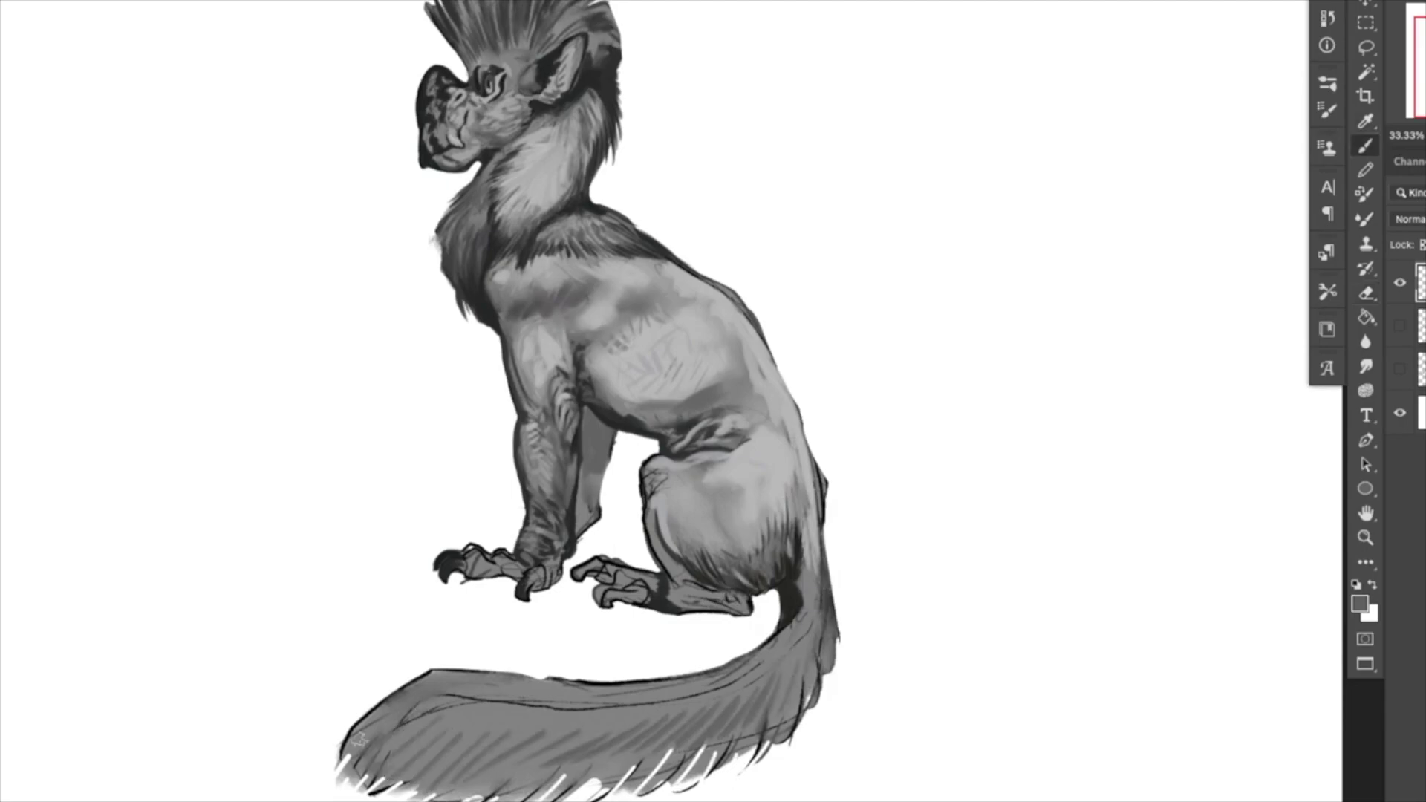
{"action": "left_click_drag", "start_coordinate": [416, 677], "coordinate": [334, 746]}
{"action": "mouse_move", "coordinate": [445, 701]}
{"action": "left_mouse_down"}
{"action": "mouse_move", "coordinate": [382, 735]}
{"action": "mouse_move", "coordinate": [549, 702]}
{"action": "left_mouse_up"}
- Paint a light gray highlight along the tail's length up to its base, with darker shading beneath it
{"action": "left_click", "coordinate": [758, 478], "text": "alt"}
{"action": "left_click_drag", "start_coordinate": [379, 733], "coordinate": [735, 694]}
{"action": "left_click", "coordinate": [707, 566], "text": "alt"}
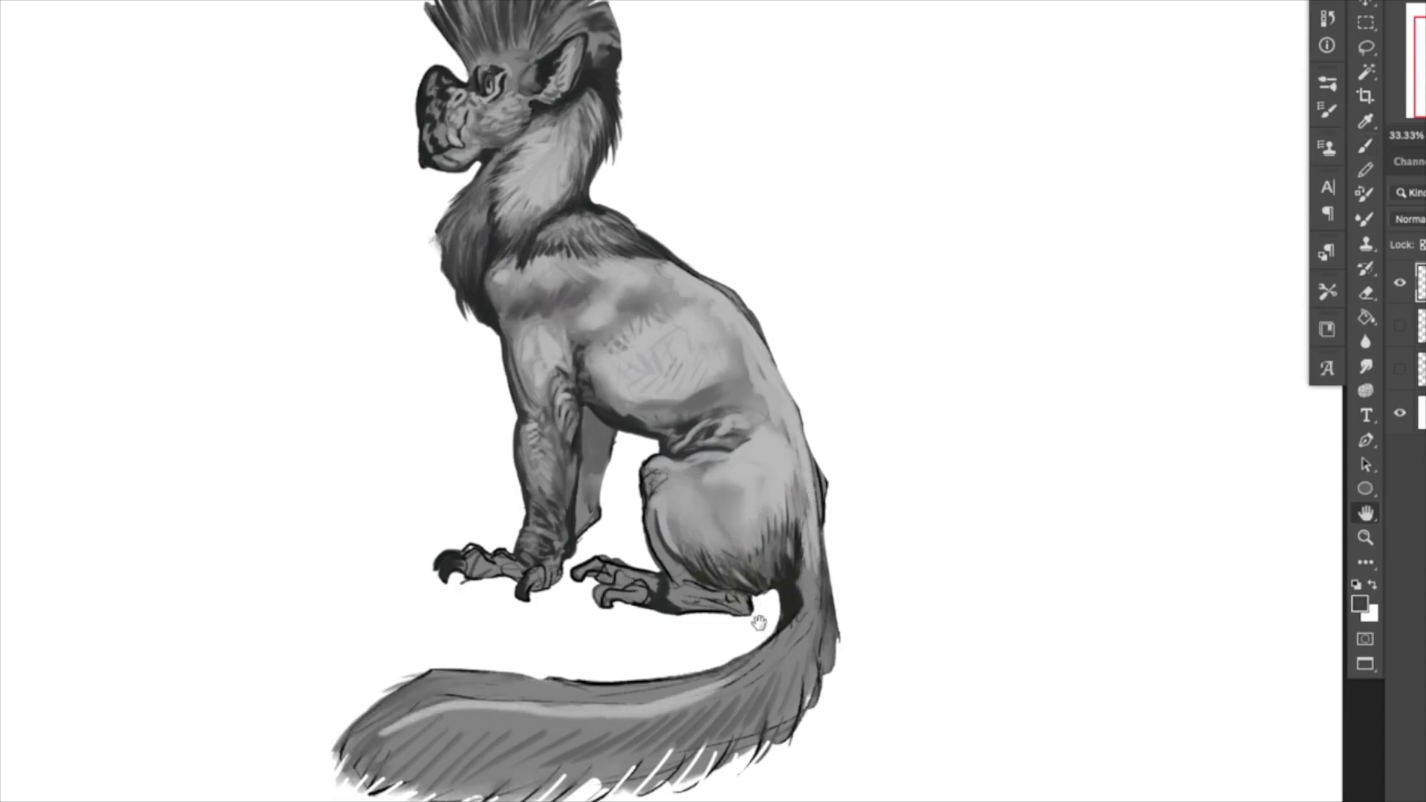
{"action": "left_click_drag", "start_coordinate": [759, 617], "coordinate": [786, 533]}
{"action": "key", "text": "XF86AudioLowerVolume"}
{"action": "mouse_move", "coordinate": [469, 629]}
{"action": "left_mouse_down"}
{"action": "mouse_move", "coordinate": [441, 642]}
{"action": "mouse_move", "coordinate": [456, 626]}
{"action": "mouse_move", "coordinate": [418, 627]}
{"action": "mouse_move", "coordinate": [429, 657]}
{"action": "left_mouse_up"}
{"action": "left_click_drag", "start_coordinate": [490, 631], "coordinate": [442, 656]}
{"action": "left_click_drag", "start_coordinate": [589, 621], "coordinate": [535, 631]}
{"action": "mouse_move", "coordinate": [520, 630]}
{"action": "left_mouse_down"}
{"action": "mouse_move", "coordinate": [661, 628]}
{"action": "mouse_move", "coordinate": [468, 635]}
{"action": "left_mouse_up"}
{"action": "left_click_drag", "start_coordinate": [646, 624], "coordinate": [686, 622]}
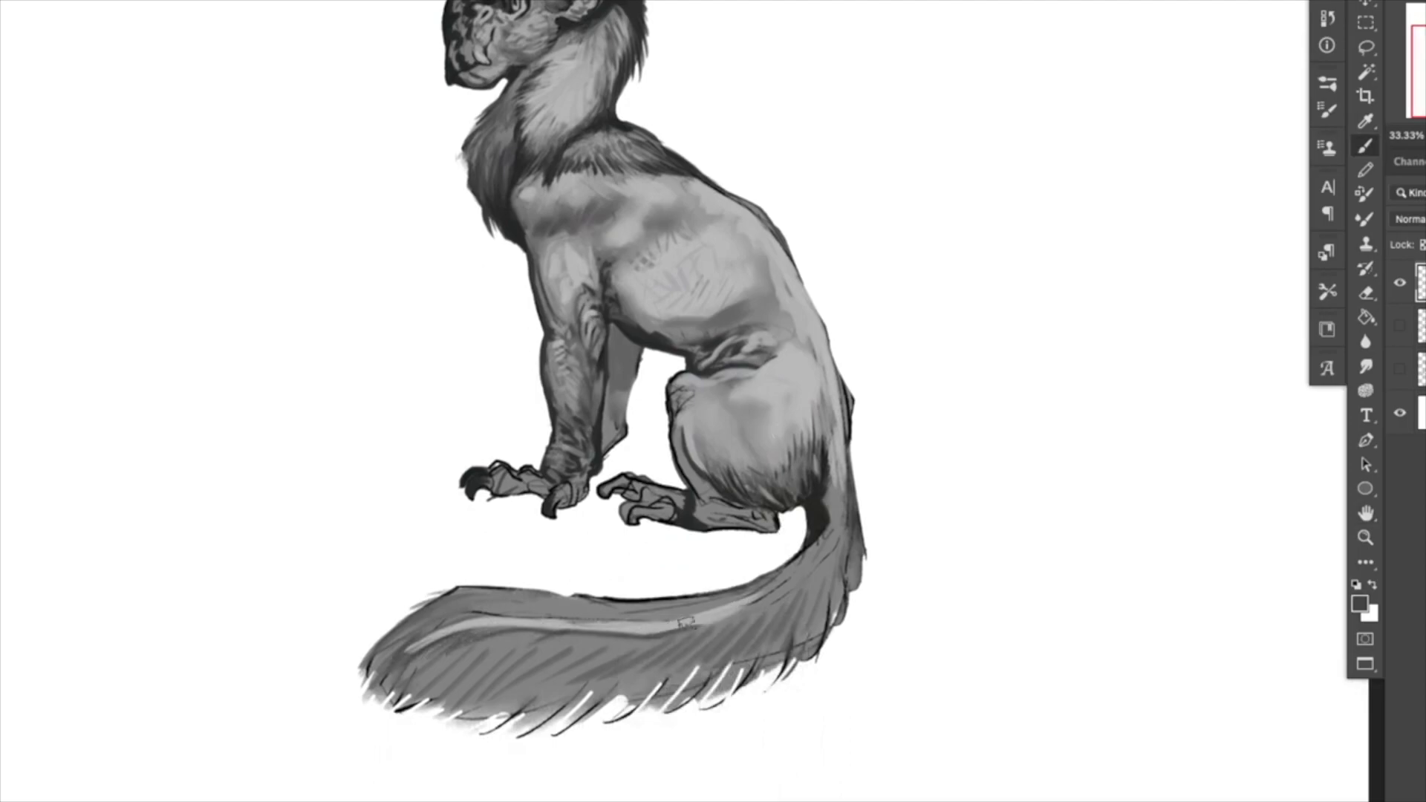
{"action": "left_click", "coordinate": [746, 598], "text": "alt"}
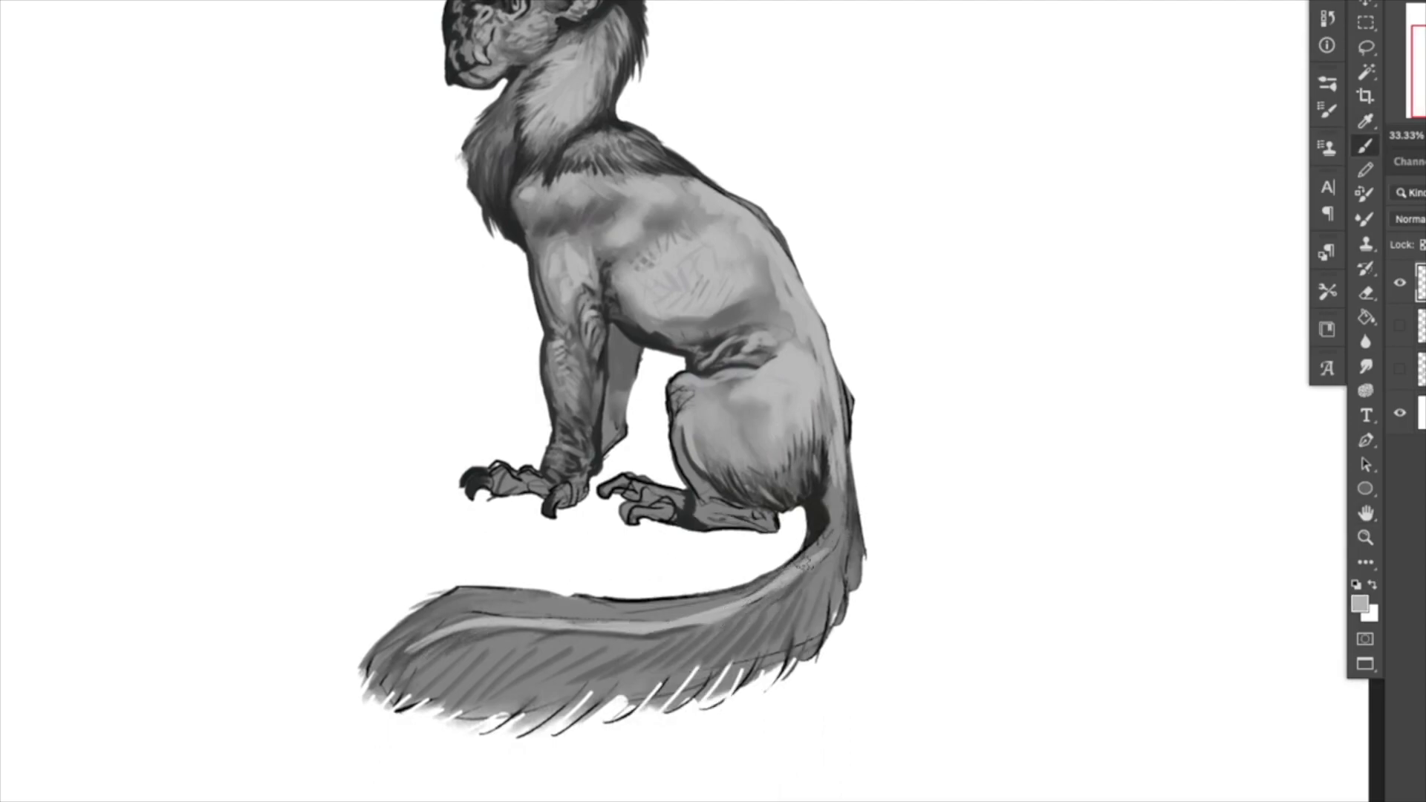
- Refine the hind leg's knee and darken its heel with sampled grays
{"action": "left_click", "coordinate": [745, 375], "text": "alt"}
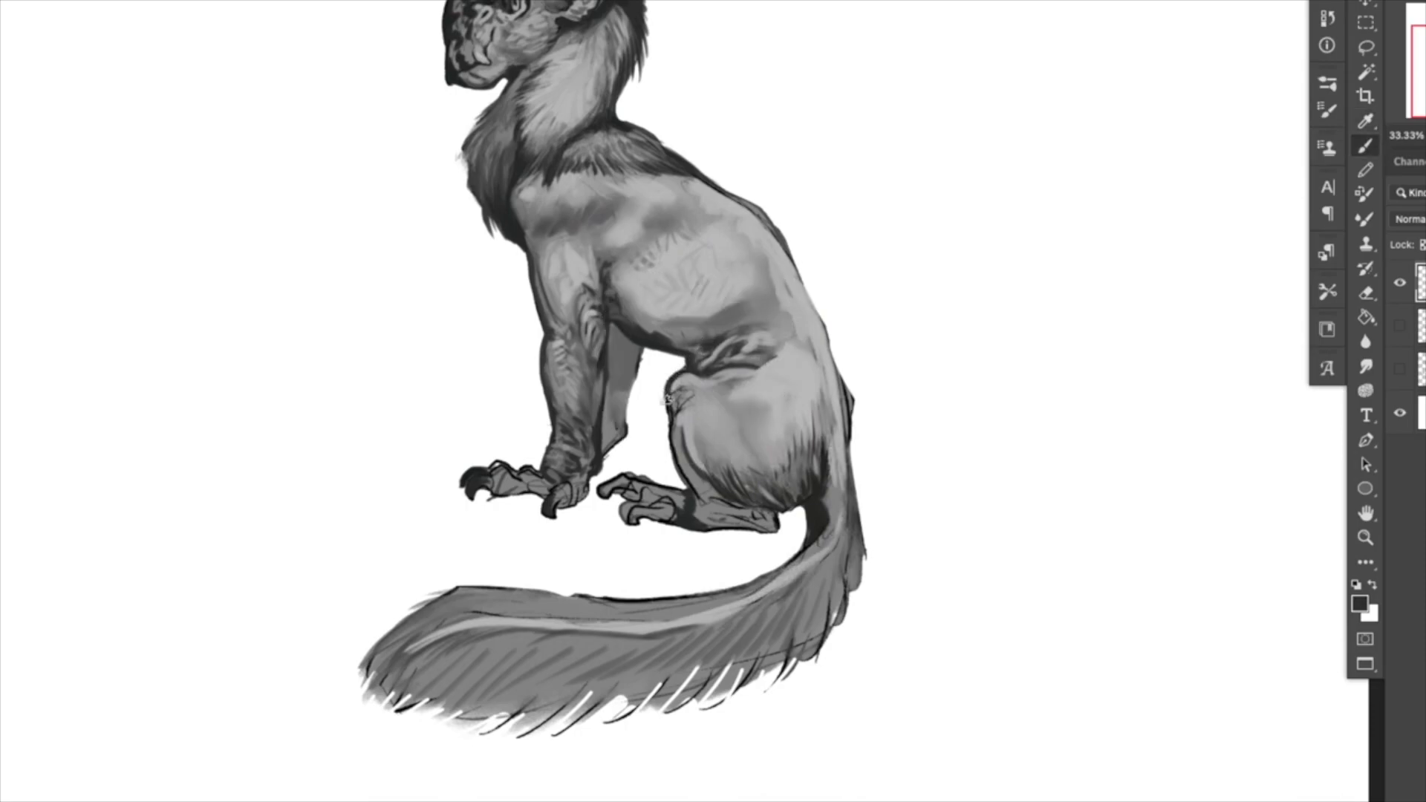
{"action": "left_click", "coordinate": [678, 400], "text": "alt"}
{"action": "left_click", "coordinate": [805, 468], "text": "alt"}
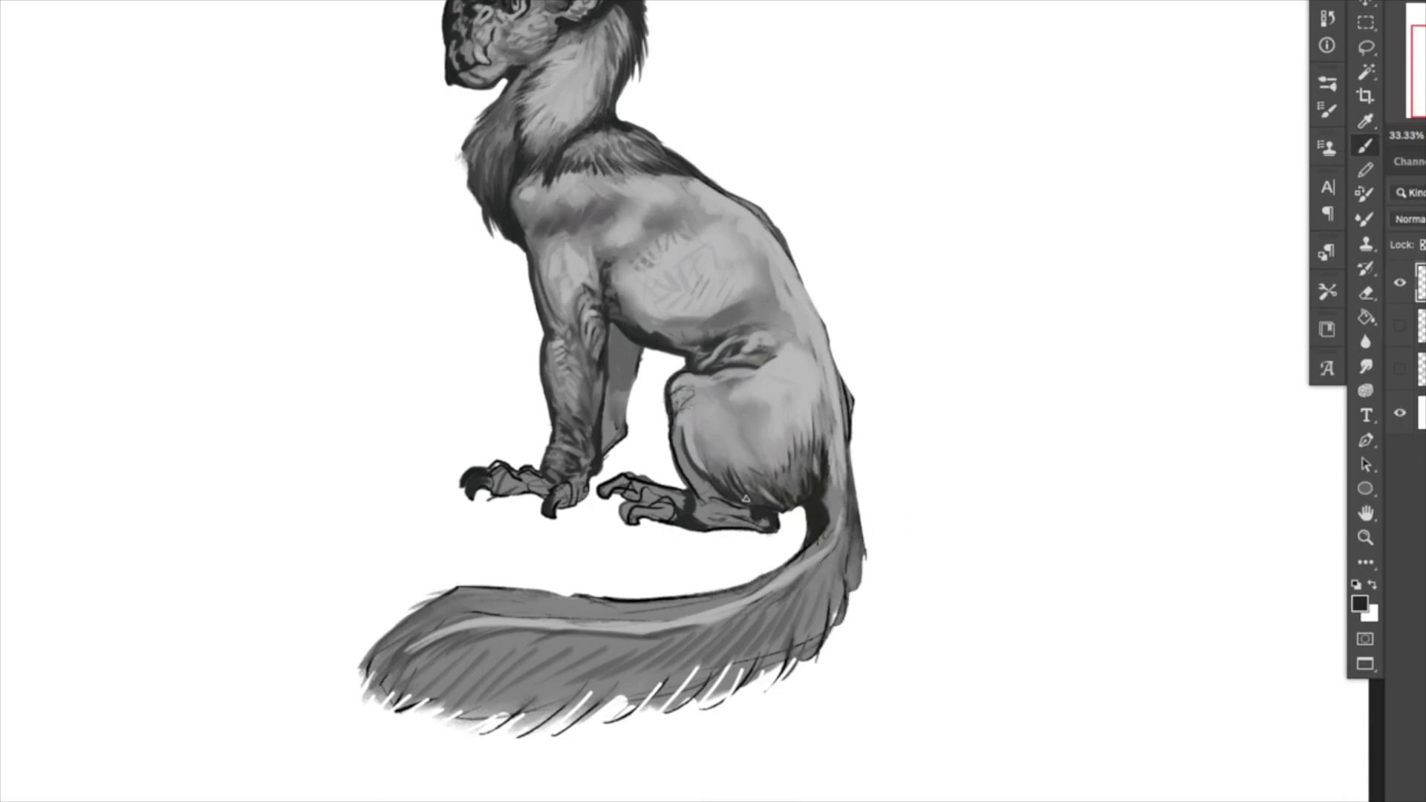
- Shade the far foreleg with sampled grays and clean up the edges around the front claws
{"action": "left_click", "coordinate": [639, 355], "text": "alt"}
{"action": "left_click", "coordinate": [615, 424], "text": "alt"}
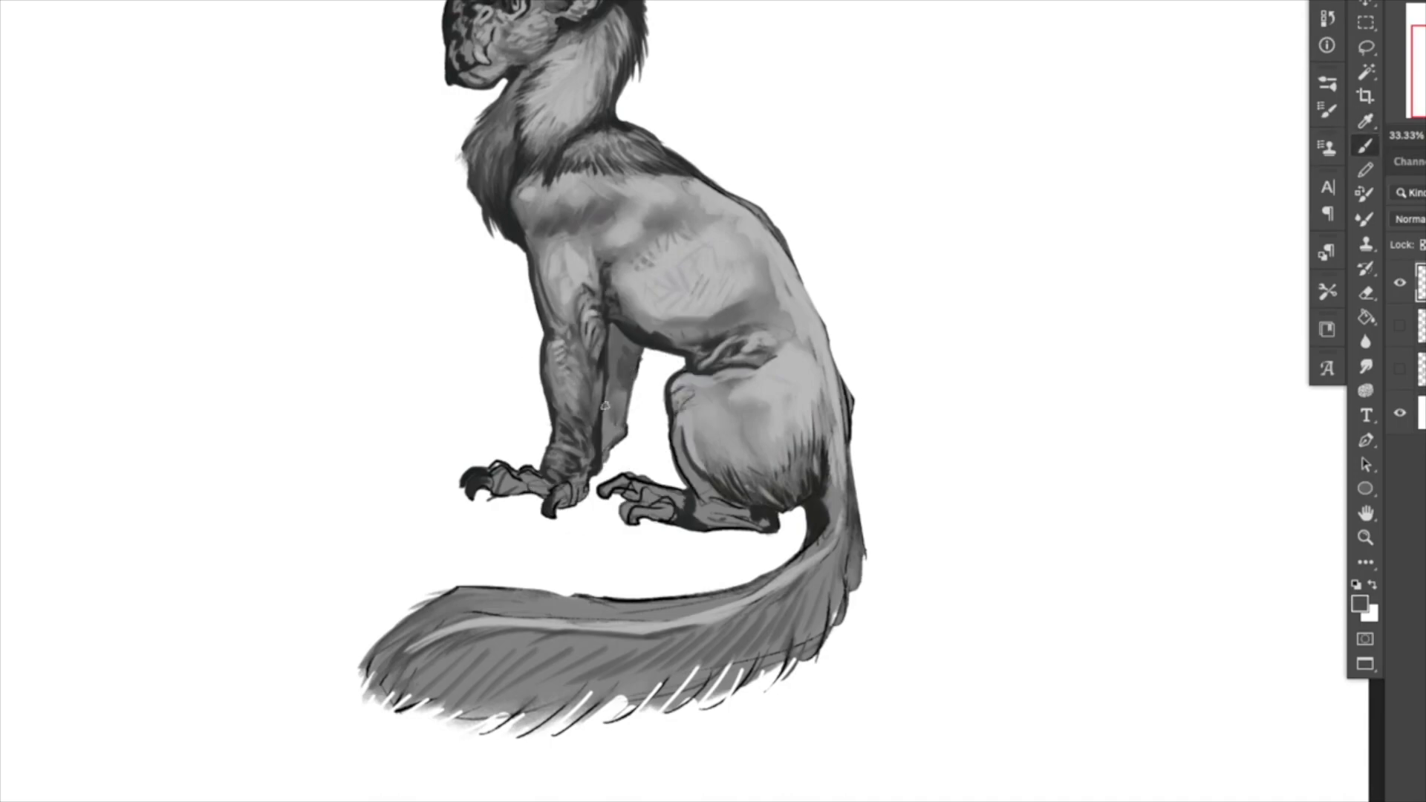
{"action": "left_click", "coordinate": [626, 366], "text": "alt"}
{"action": "left_click", "coordinate": [805, 501], "text": "alt"}
{"action": "key", "text": "e"}
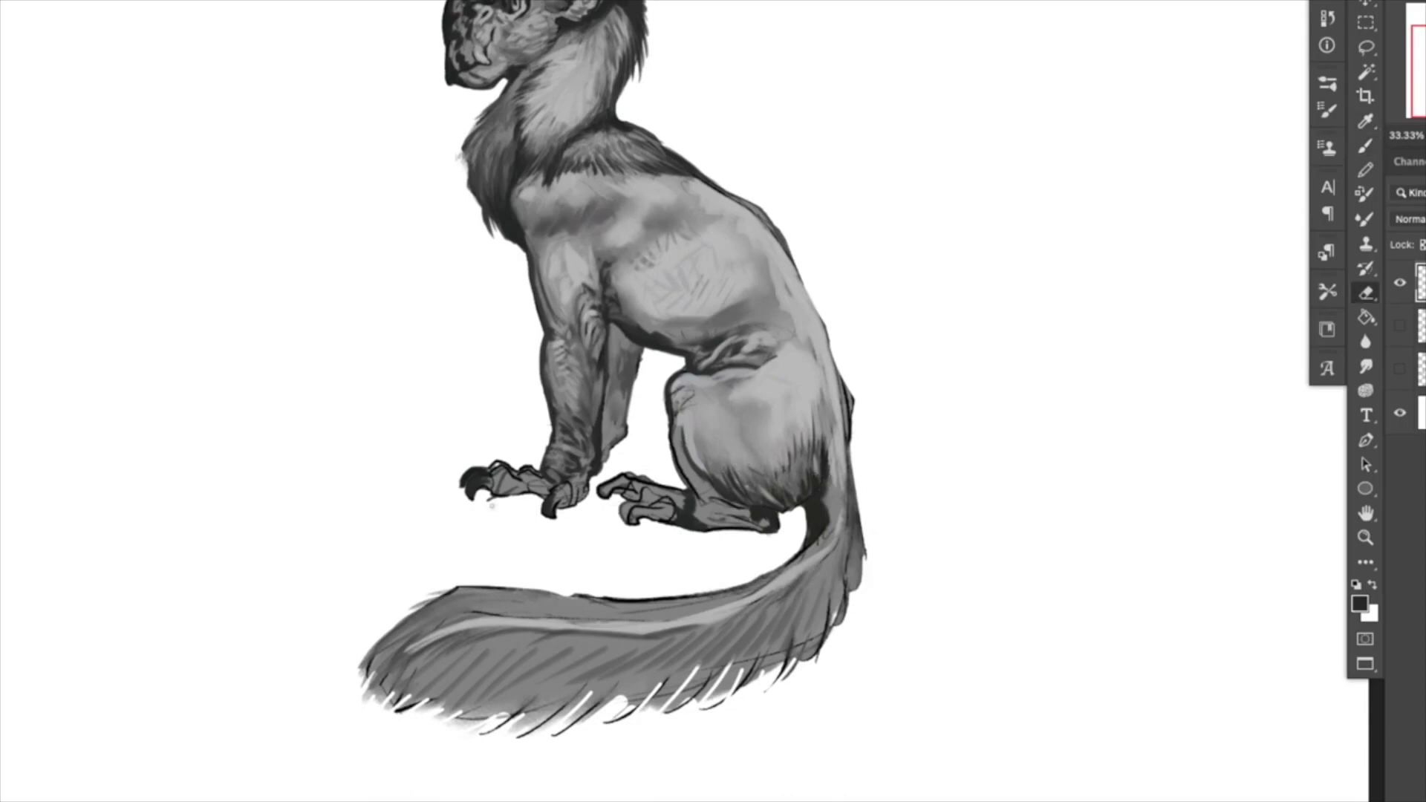
{"action": "key", "text": "b"}
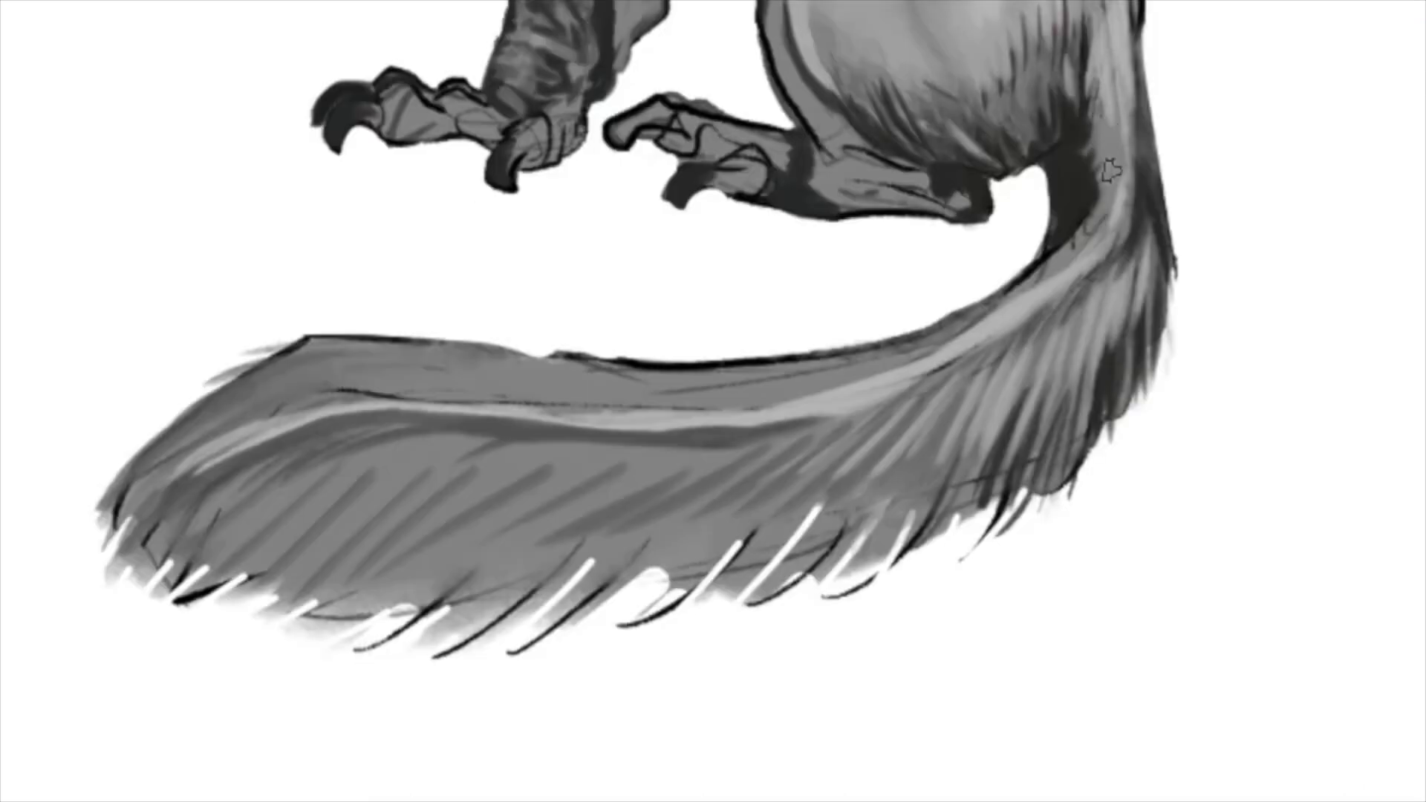
- Paint dark fur strokes along the tail's upper edge, from the base to the tip
{"action": "left_click_drag", "start_coordinate": [1086, 214], "coordinate": [1023, 274]}
{"action": "mouse_move", "coordinate": [1082, 214]}
{"action": "left_mouse_down"}
{"action": "mouse_move", "coordinate": [798, 360]}
{"action": "mouse_move", "coordinate": [645, 333]}
{"action": "mouse_move", "coordinate": [660, 361]}
{"action": "mouse_move", "coordinate": [685, 348]}
{"action": "mouse_move", "coordinate": [552, 354]}
{"action": "mouse_move", "coordinate": [389, 322]}
{"action": "mouse_move", "coordinate": [438, 322]}
{"action": "mouse_move", "coordinate": [216, 374]}
{"action": "mouse_move", "coordinate": [320, 326]}
{"action": "mouse_move", "coordinate": [344, 340]}
{"action": "mouse_move", "coordinate": [278, 346]}
{"action": "mouse_move", "coordinate": [126, 466]}
{"action": "mouse_move", "coordinate": [99, 563]}
{"action": "mouse_move", "coordinate": [123, 568]}
{"action": "mouse_move", "coordinate": [217, 489]}
{"action": "mouse_move", "coordinate": [279, 498]}
{"action": "mouse_move", "coordinate": [291, 518]}
{"action": "mouse_move", "coordinate": [295, 489]}
{"action": "mouse_move", "coordinate": [345, 512]}
{"action": "left_mouse_up"}
{"action": "key", "text": "XF86AudioLowerVolume"}
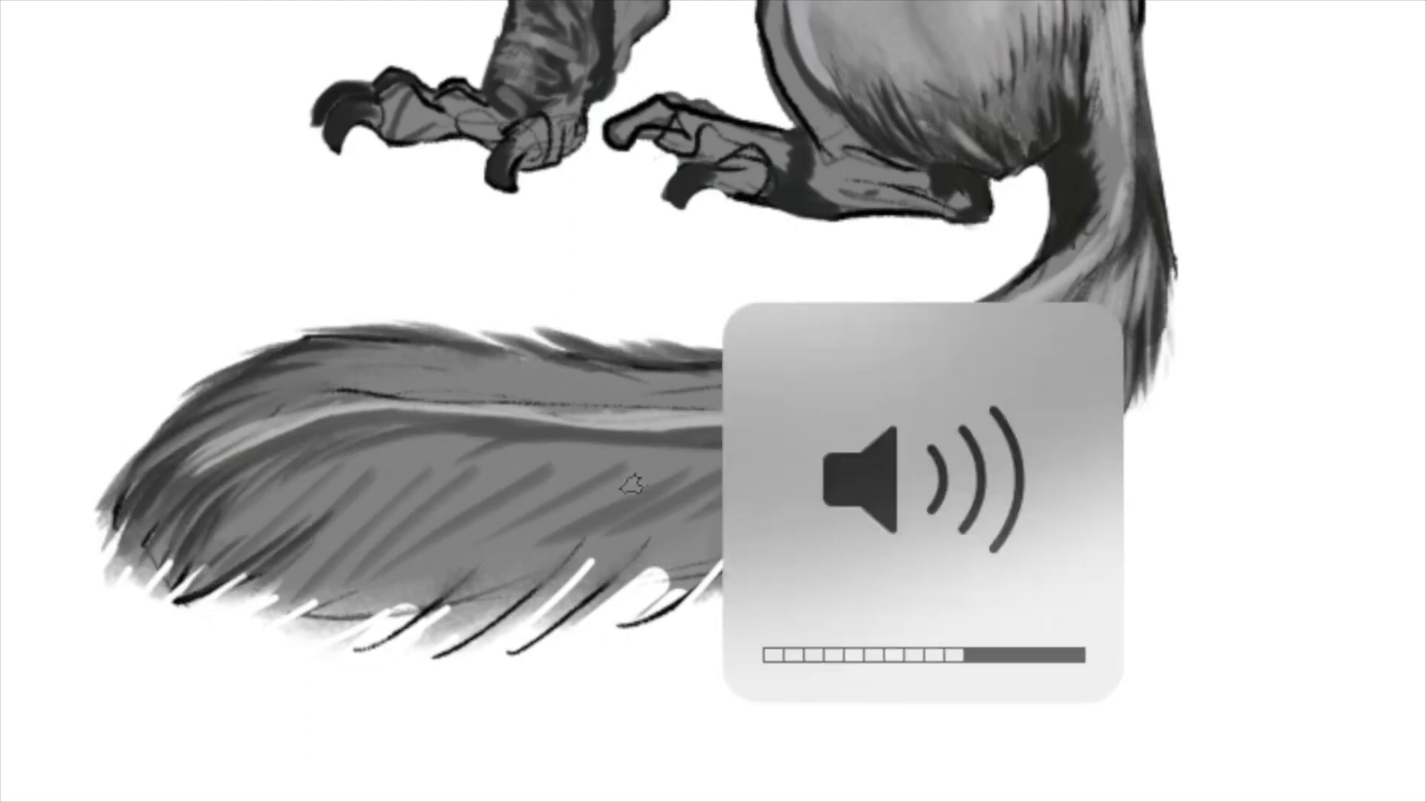
- Build up fur tufts along the tail's lower edge and tip using sampled gray tones
{"action": "left_click_drag", "start_coordinate": [630, 512], "coordinate": [565, 600]}
{"action": "left_click_drag", "start_coordinate": [576, 532], "coordinate": [383, 638]}
{"action": "left_click_drag", "start_coordinate": [446, 557], "coordinate": [293, 594]}
{"action": "mouse_move", "coordinate": [951, 554]}
{"action": "left_mouse_down"}
{"action": "mouse_move", "coordinate": [971, 414]}
{"action": "mouse_move", "coordinate": [761, 594]}
{"action": "mouse_move", "coordinate": [862, 468]}
{"action": "mouse_move", "coordinate": [750, 587]}
{"action": "mouse_move", "coordinate": [605, 524]}
{"action": "mouse_move", "coordinate": [505, 624]}
{"action": "mouse_move", "coordinate": [597, 520]}
{"action": "left_mouse_up"}
{"action": "left_click", "coordinate": [532, 594], "text": "alt"}
{"action": "left_click_drag", "start_coordinate": [594, 523], "coordinate": [423, 652]}
{"action": "left_click_drag", "start_coordinate": [535, 574], "coordinate": [420, 653]}
{"action": "mouse_move", "coordinate": [549, 538]}
{"action": "left_mouse_down"}
{"action": "mouse_move", "coordinate": [427, 617]}
{"action": "mouse_move", "coordinate": [367, 621]}
{"action": "left_mouse_up"}
{"action": "mouse_move", "coordinate": [383, 562]}
{"action": "left_mouse_down"}
{"action": "mouse_move", "coordinate": [245, 560]}
{"action": "mouse_move", "coordinate": [141, 579]}
{"action": "mouse_move", "coordinate": [112, 498]}
{"action": "left_mouse_up"}
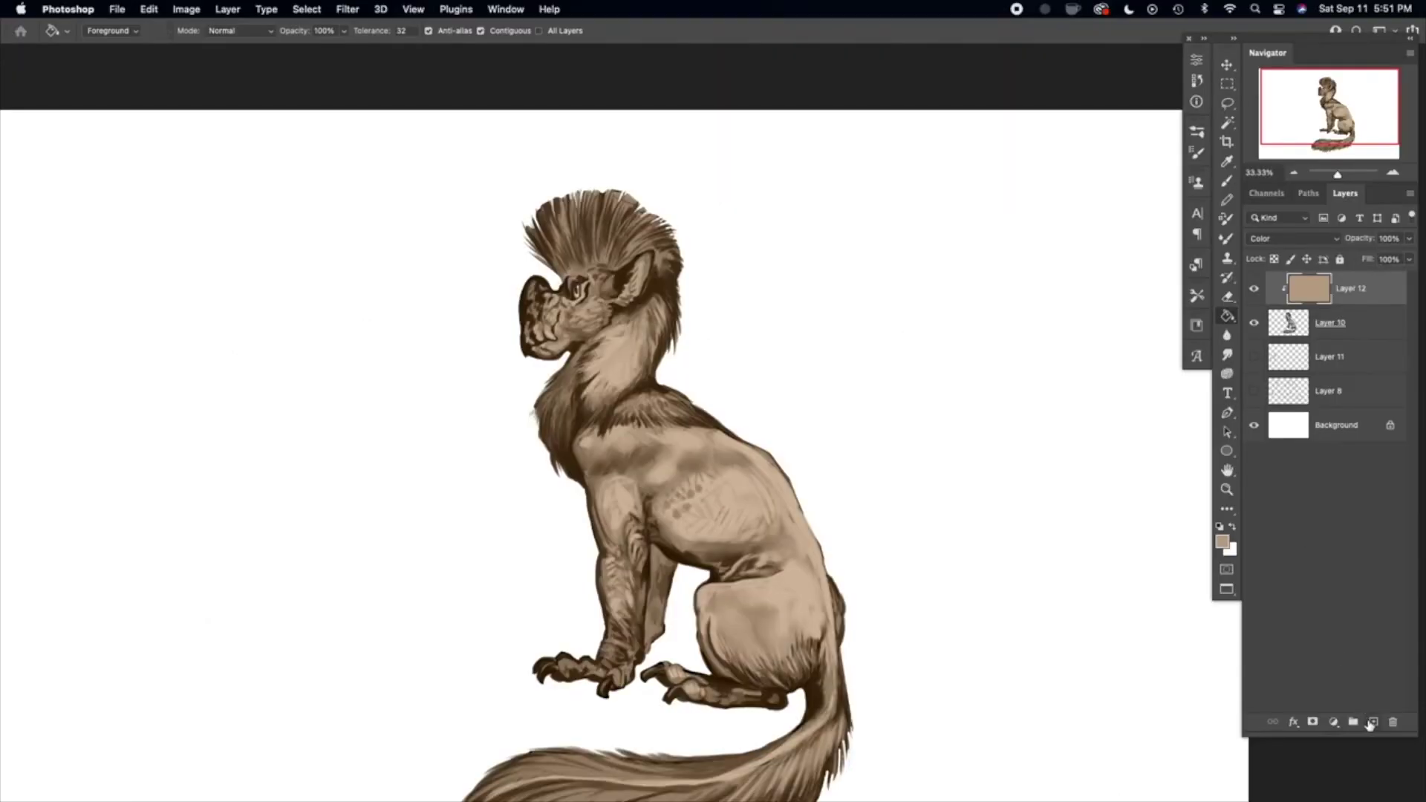
- Add a new layer above the tan color layer and set its blend mode to Overlay
{"action": "left_click", "coordinate": [1371, 723]}
{"action": "left_click", "coordinate": [1292, 238]}
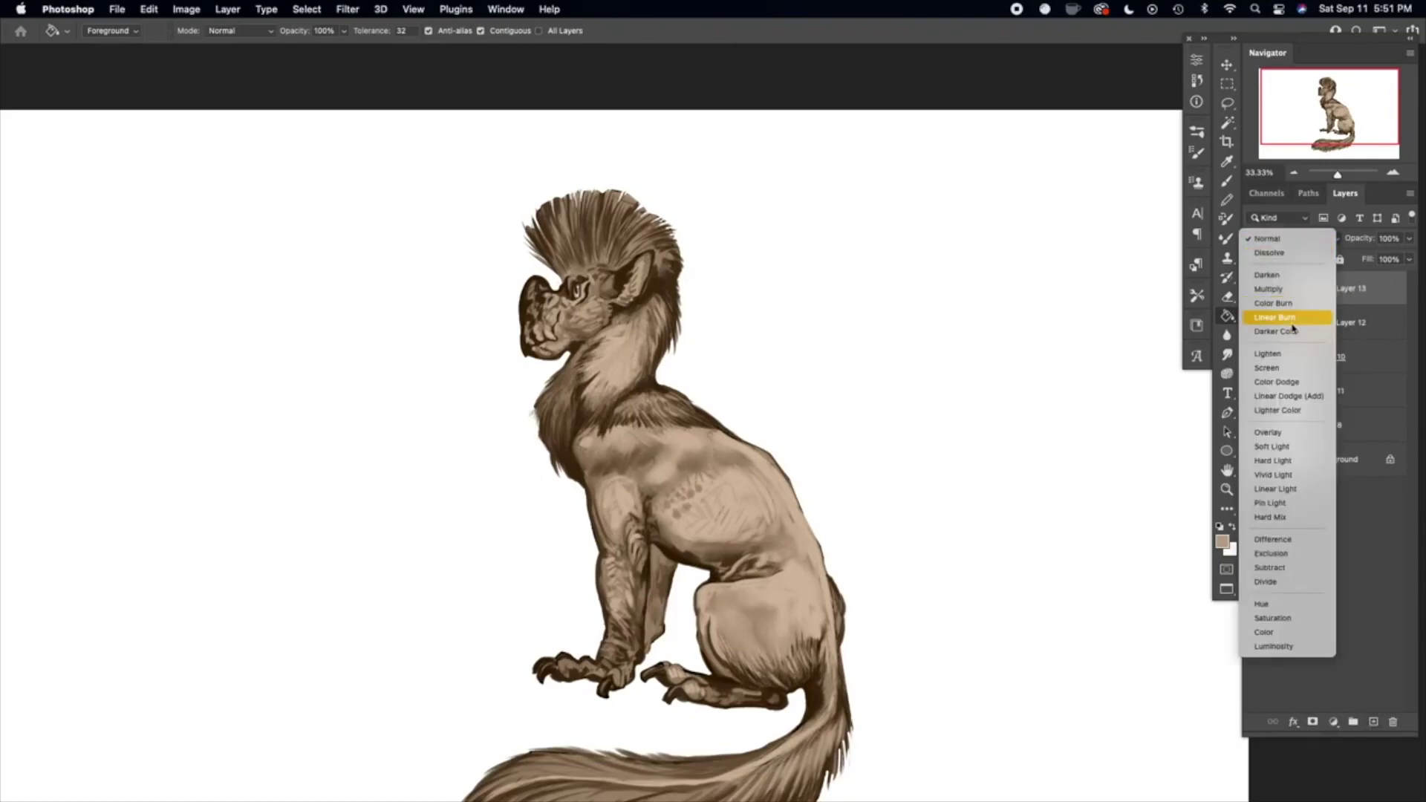
{"action": "left_click", "coordinate": [1278, 433]}
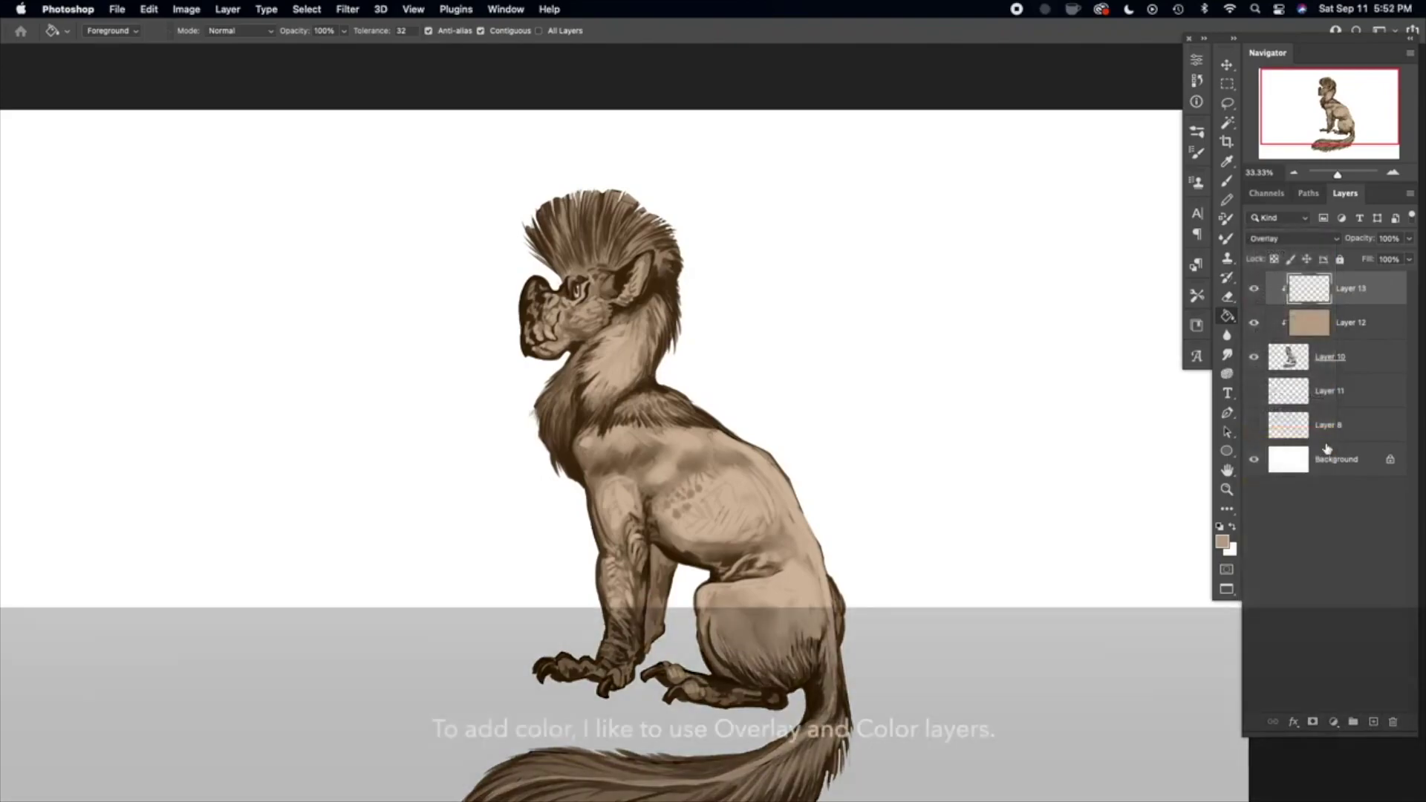
- Choose a brown foreground color and brush it over the near foreleg and foot on the Overlay layer
{"action": "key", "text": "i"}
{"action": "left_click", "coordinate": [1222, 541]}
{"action": "left_click_drag", "start_coordinate": [1043, 548], "coordinate": [1054, 560]}
{"action": "left_click", "coordinate": [1237, 455]}
{"action": "key", "text": "b"}
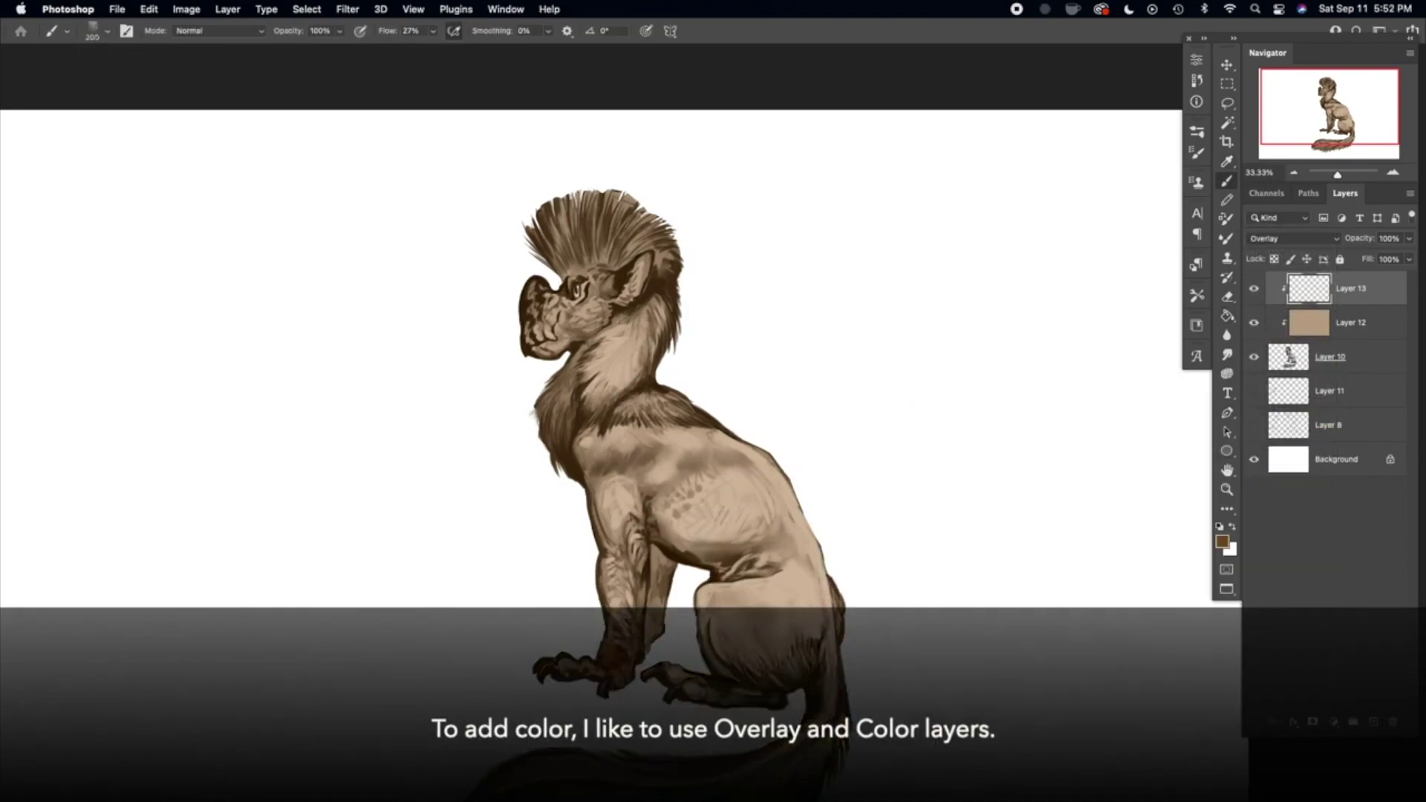
{"action": "mouse_move", "coordinate": [594, 639]}
{"action": "left_mouse_down"}
{"action": "mouse_move", "coordinate": [615, 612]}
{"action": "mouse_move", "coordinate": [607, 562]}
{"action": "mouse_move", "coordinate": [606, 664]}
{"action": "mouse_move", "coordinate": [611, 534]}
{"action": "mouse_move", "coordinate": [590, 594]}
{"action": "mouse_move", "coordinate": [587, 548]}
{"action": "mouse_move", "coordinate": [622, 587]}
{"action": "mouse_move", "coordinate": [583, 516]}
{"action": "mouse_move", "coordinate": [618, 564]}
{"action": "mouse_move", "coordinate": [625, 520]}
{"action": "left_mouse_up"}
{"action": "key", "text": "]"}
{"action": "key", "text": "["}
- Return to the Overlay layer, Layer 13, and tint the far foreleg and hind foot brown
{"action": "left_click", "coordinate": [1377, 320]}
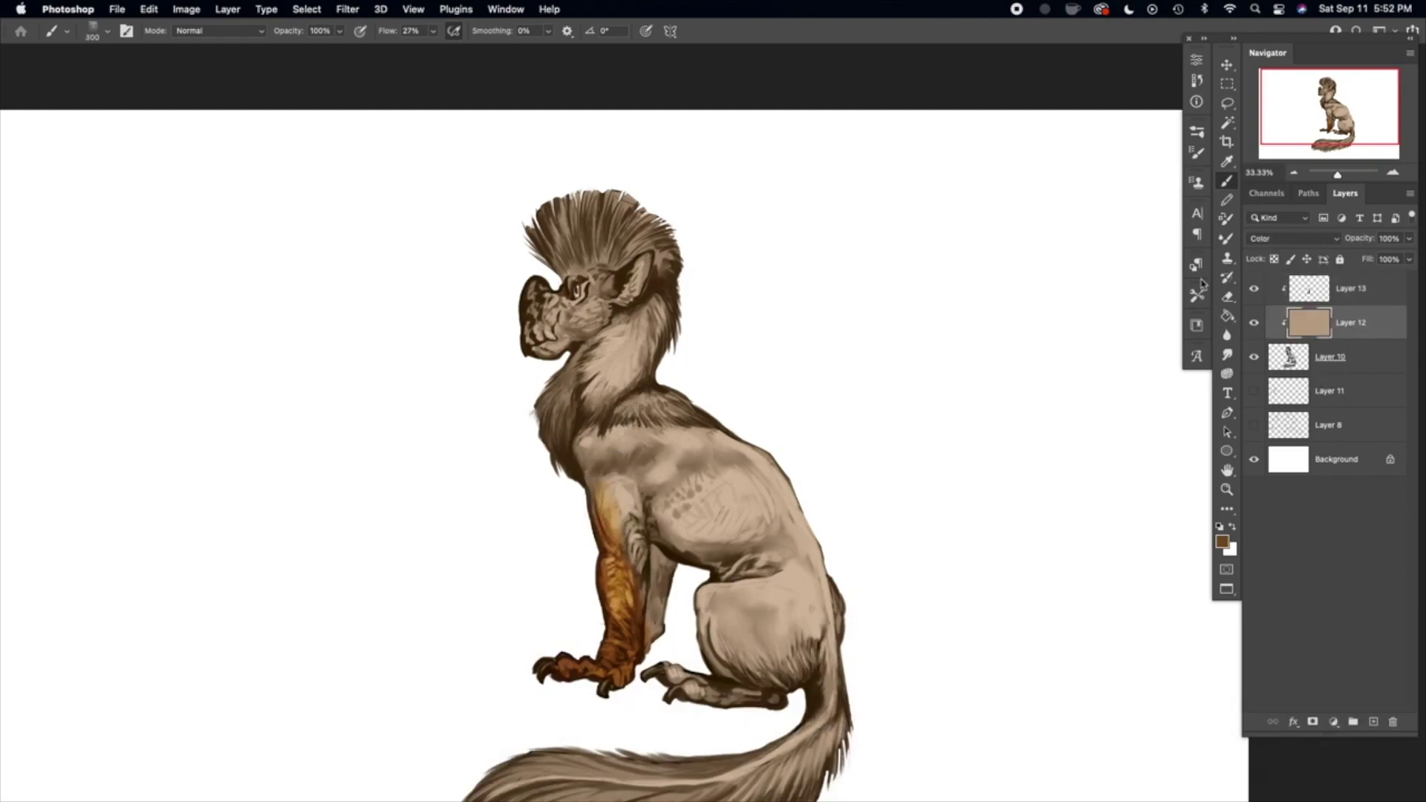
{"action": "left_click", "coordinate": [1356, 300]}
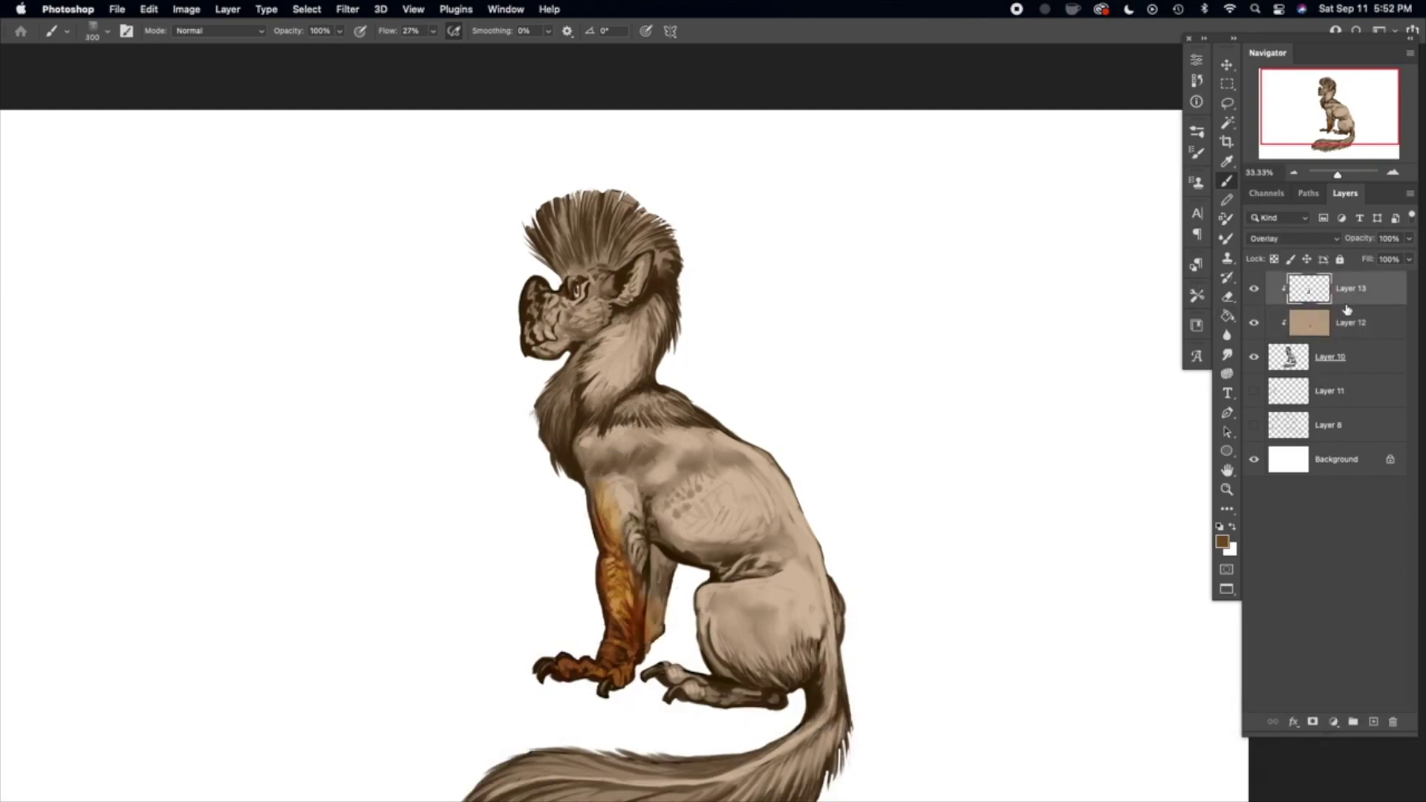
{"action": "mouse_move", "coordinate": [643, 598]}
{"action": "left_mouse_down"}
{"action": "mouse_move", "coordinate": [647, 610]}
{"action": "mouse_move", "coordinate": [653, 554]}
{"action": "mouse_move", "coordinate": [654, 574]}
{"action": "left_mouse_up"}
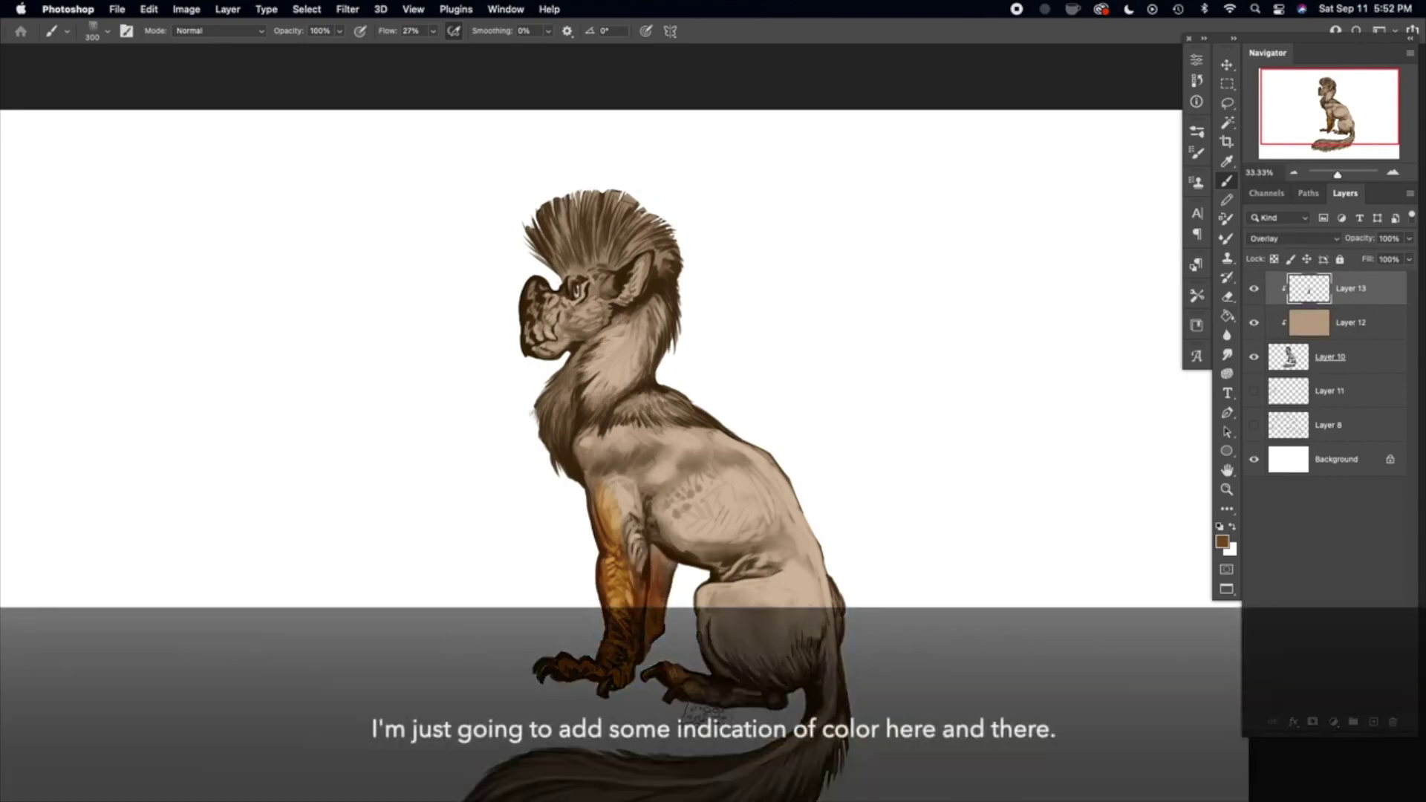
- Tint the crest's tips, the snout and the area around the eye brown, using a smaller brush for the face
{"action": "left_click_drag", "start_coordinate": [538, 182], "coordinate": [582, 176]}
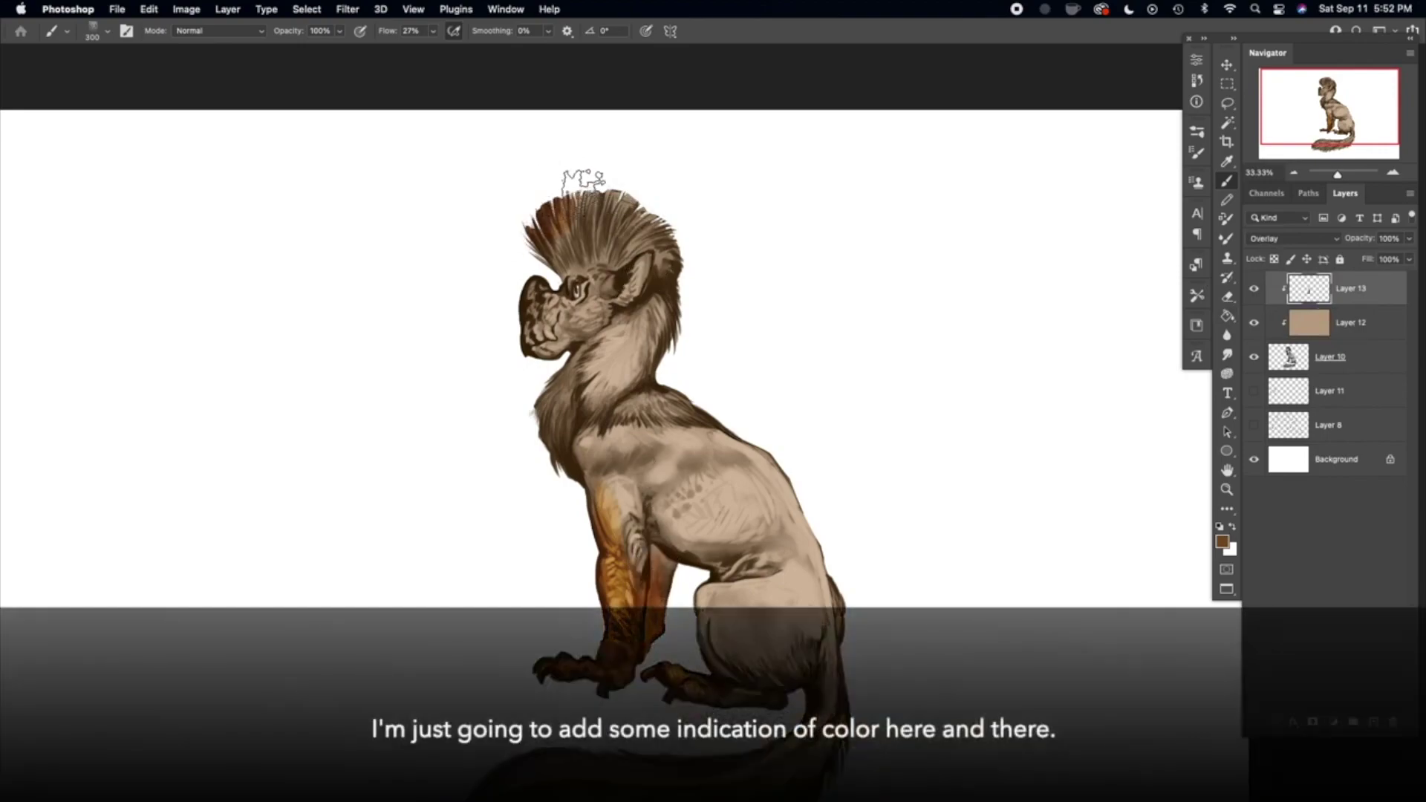
{"action": "left_click_drag", "start_coordinate": [521, 301], "coordinate": [557, 286]}
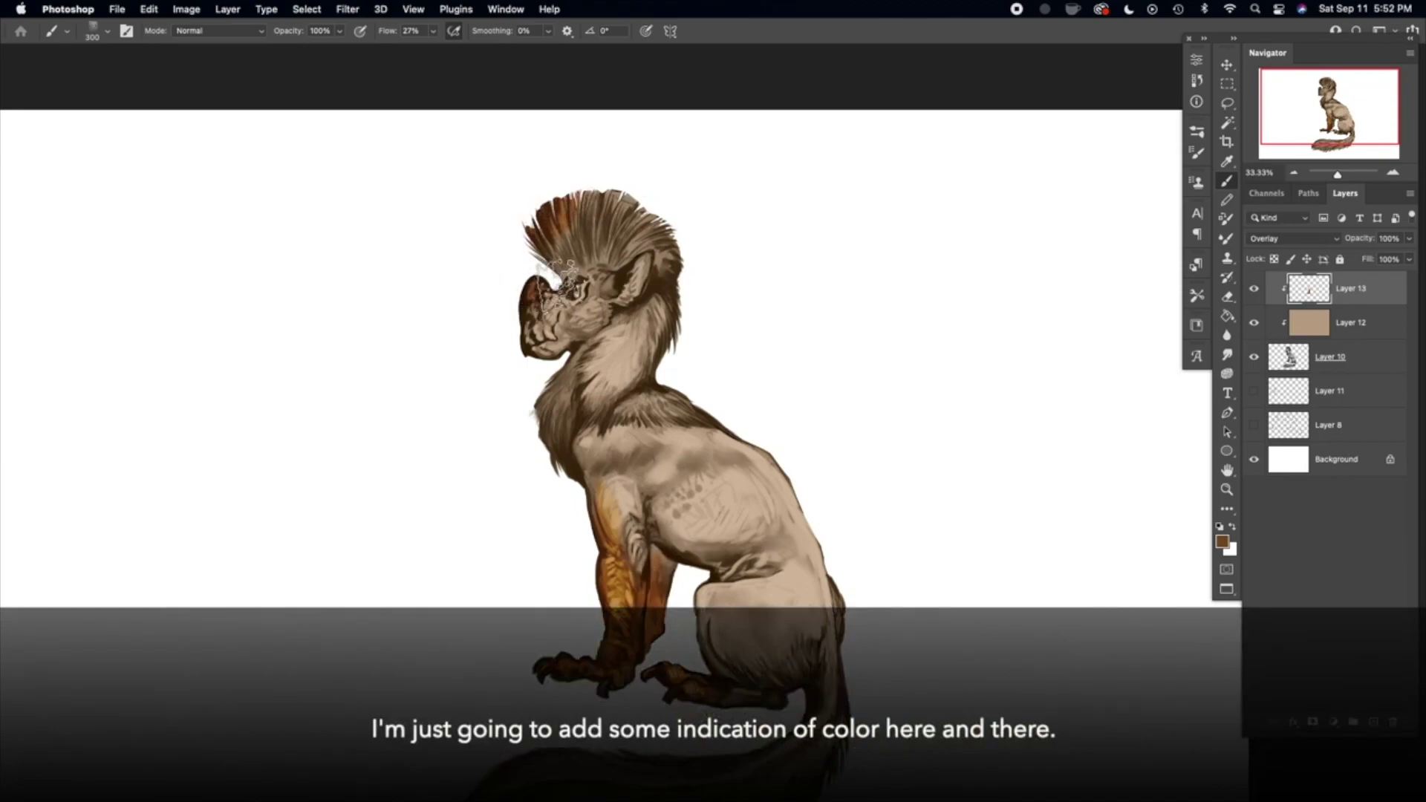
{"action": "key", "text": "bracketleft"}
{"action": "key", "text": "bracketleft"}
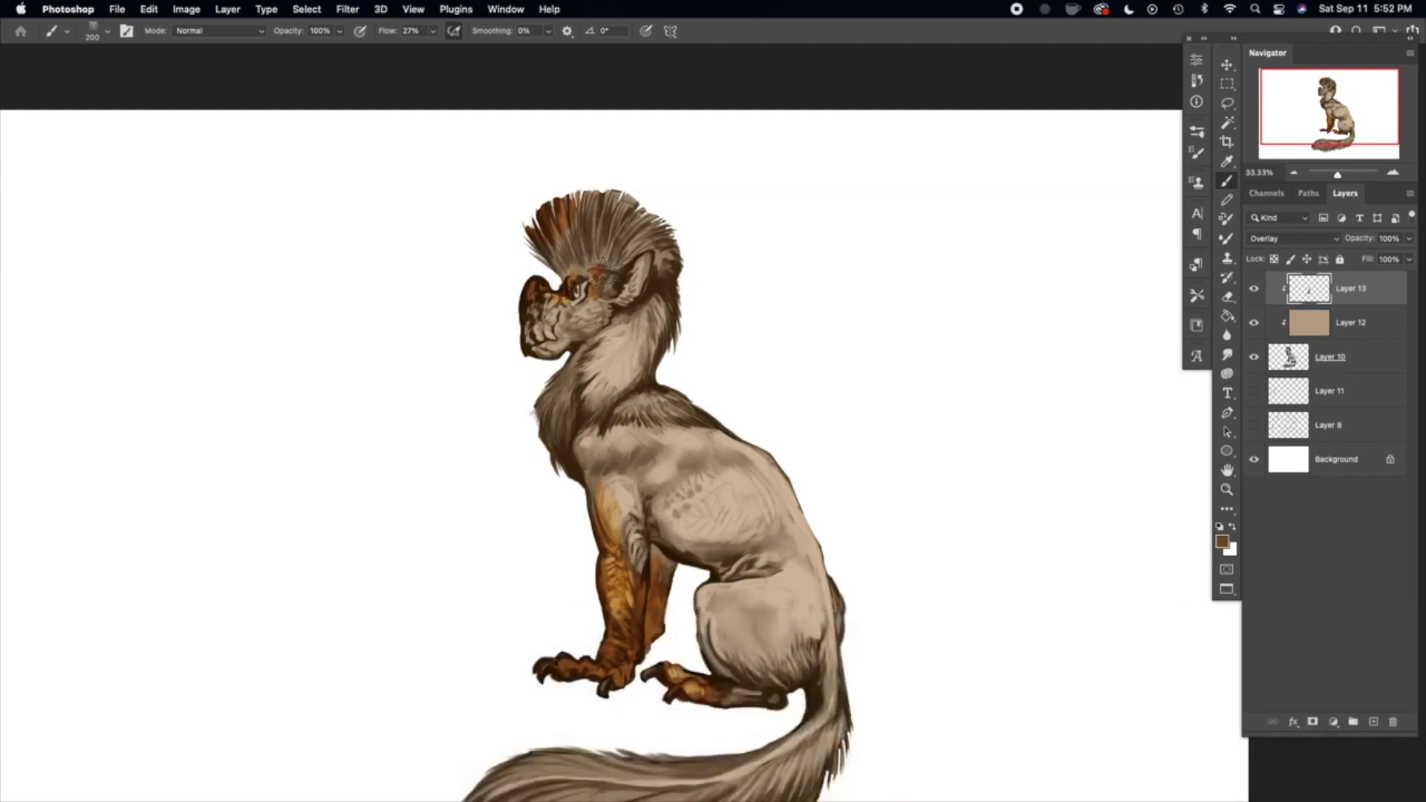
{"action": "mouse_move", "coordinate": [553, 312]}
{"action": "left_mouse_down"}
{"action": "mouse_move", "coordinate": [516, 343]}
{"action": "mouse_move", "coordinate": [553, 352]}
{"action": "left_mouse_up"}
{"action": "mouse_move", "coordinate": [643, 187]}
{"action": "left_mouse_down"}
{"action": "mouse_move", "coordinate": [572, 177]}
{"action": "mouse_move", "coordinate": [646, 184]}
{"action": "mouse_move", "coordinate": [614, 245]}
{"action": "mouse_move", "coordinate": [659, 202]}
{"action": "left_mouse_up"}
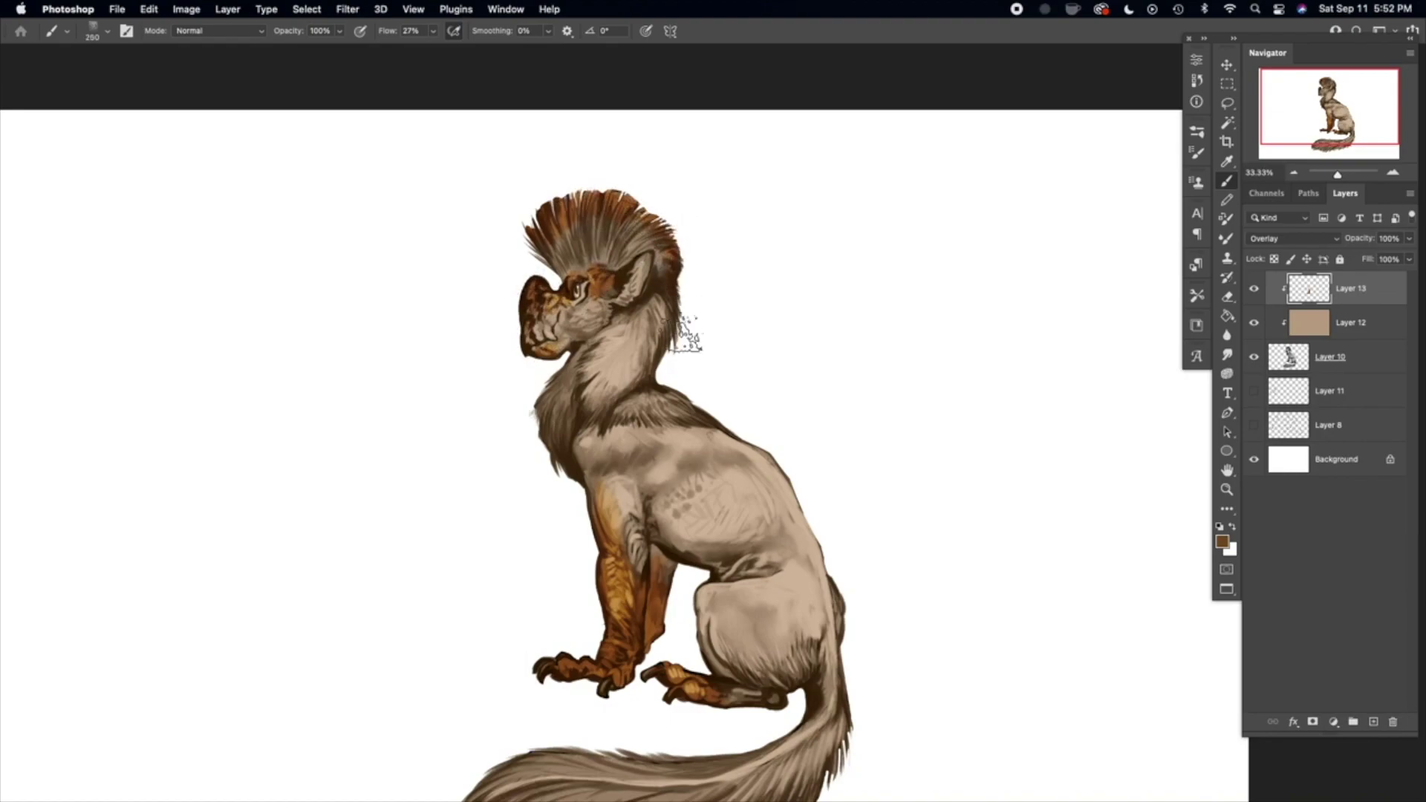
- Brush the brown overlay color along the whole tail
{"action": "key", "text": "space"}
{"action": "left_click_drag", "start_coordinate": [767, 466], "coordinate": [805, 387]}
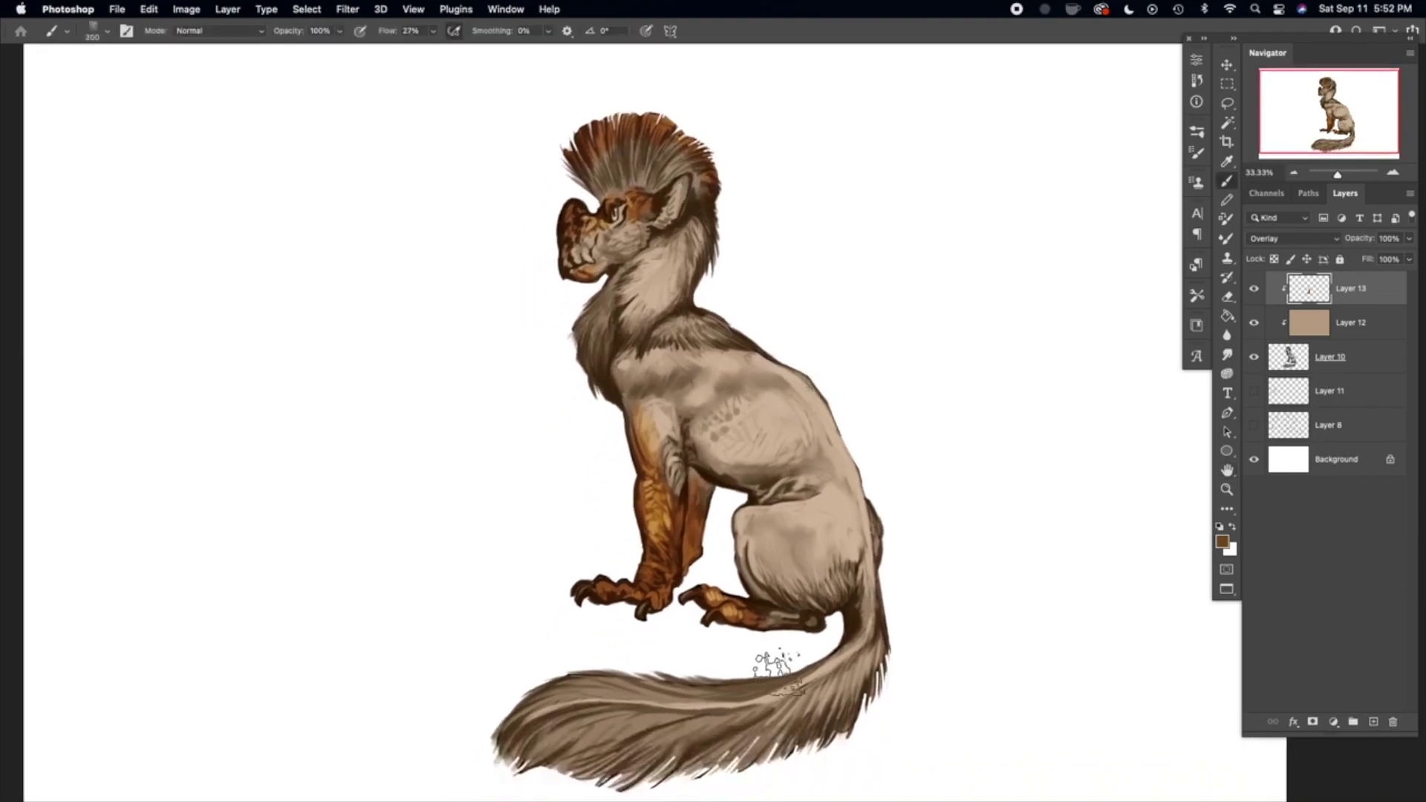
{"action": "mouse_move", "coordinate": [519, 710]}
{"action": "left_mouse_down"}
{"action": "mouse_move", "coordinate": [594, 736]}
{"action": "mouse_move", "coordinate": [549, 776]}
{"action": "mouse_move", "coordinate": [602, 787]}
{"action": "mouse_move", "coordinate": [609, 762]}
{"action": "mouse_move", "coordinate": [546, 694]}
{"action": "mouse_move", "coordinate": [606, 695]}
{"action": "mouse_move", "coordinate": [683, 757]}
{"action": "mouse_move", "coordinate": [598, 683]}
{"action": "mouse_move", "coordinate": [631, 692]}
{"action": "mouse_move", "coordinate": [685, 750]}
{"action": "mouse_move", "coordinate": [728, 724]}
{"action": "mouse_move", "coordinate": [673, 702]}
{"action": "mouse_move", "coordinate": [697, 718]}
{"action": "mouse_move", "coordinate": [752, 656]}
{"action": "mouse_move", "coordinate": [765, 747]}
{"action": "mouse_move", "coordinate": [776, 680]}
{"action": "mouse_move", "coordinate": [832, 691]}
{"action": "left_mouse_up"}
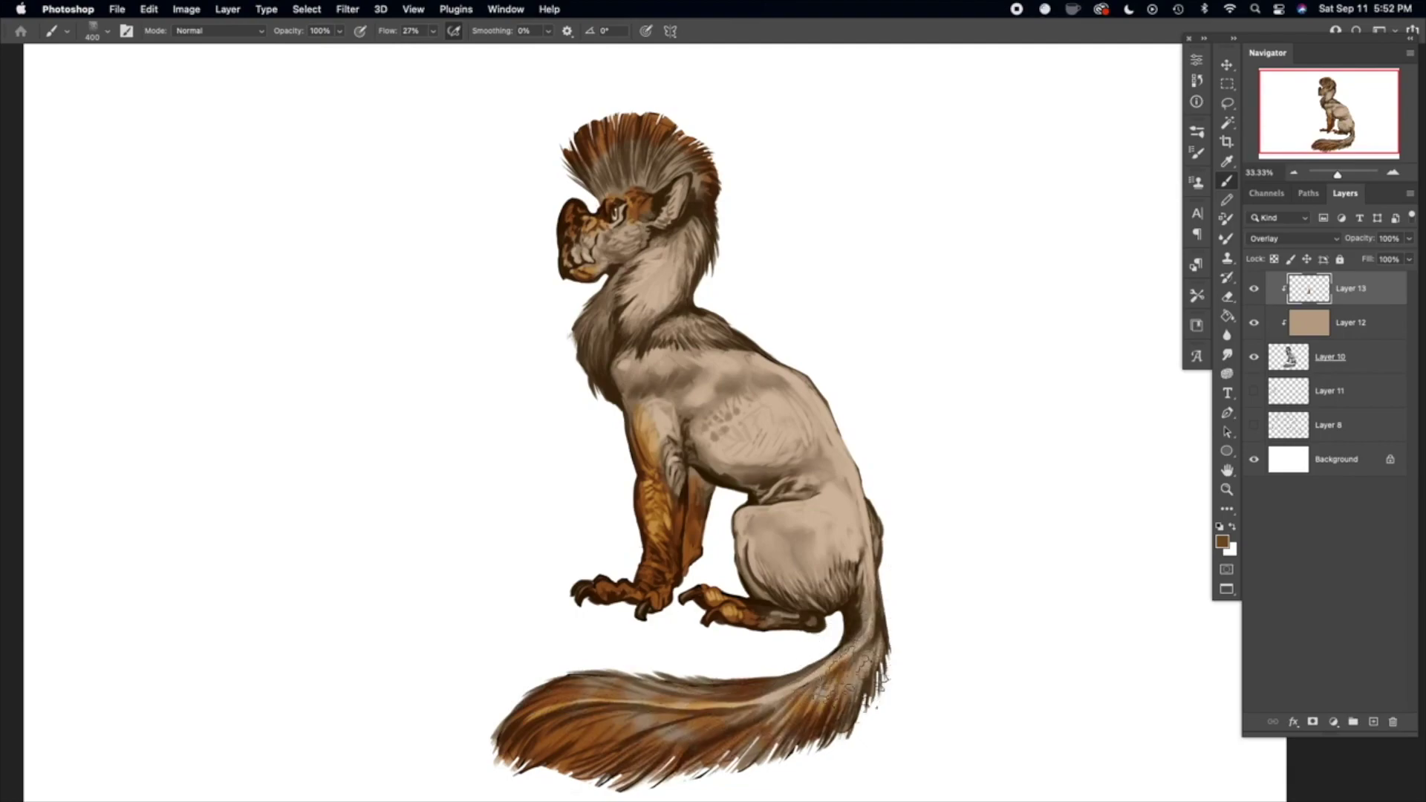
- Tint the chest mane and the fur on the neck and shoulders brown with a smaller brush
{"action": "key", "text": "["}
{"action": "left_click_drag", "start_coordinate": [605, 380], "coordinate": [594, 382]}
{"action": "mouse_move", "coordinate": [590, 310]}
{"action": "left_mouse_down"}
{"action": "mouse_move", "coordinate": [595, 415]}
{"action": "mouse_move", "coordinate": [577, 300]}
{"action": "mouse_move", "coordinate": [585, 393]}
{"action": "mouse_move", "coordinate": [590, 296]}
{"action": "mouse_move", "coordinate": [602, 335]}
{"action": "left_mouse_up"}
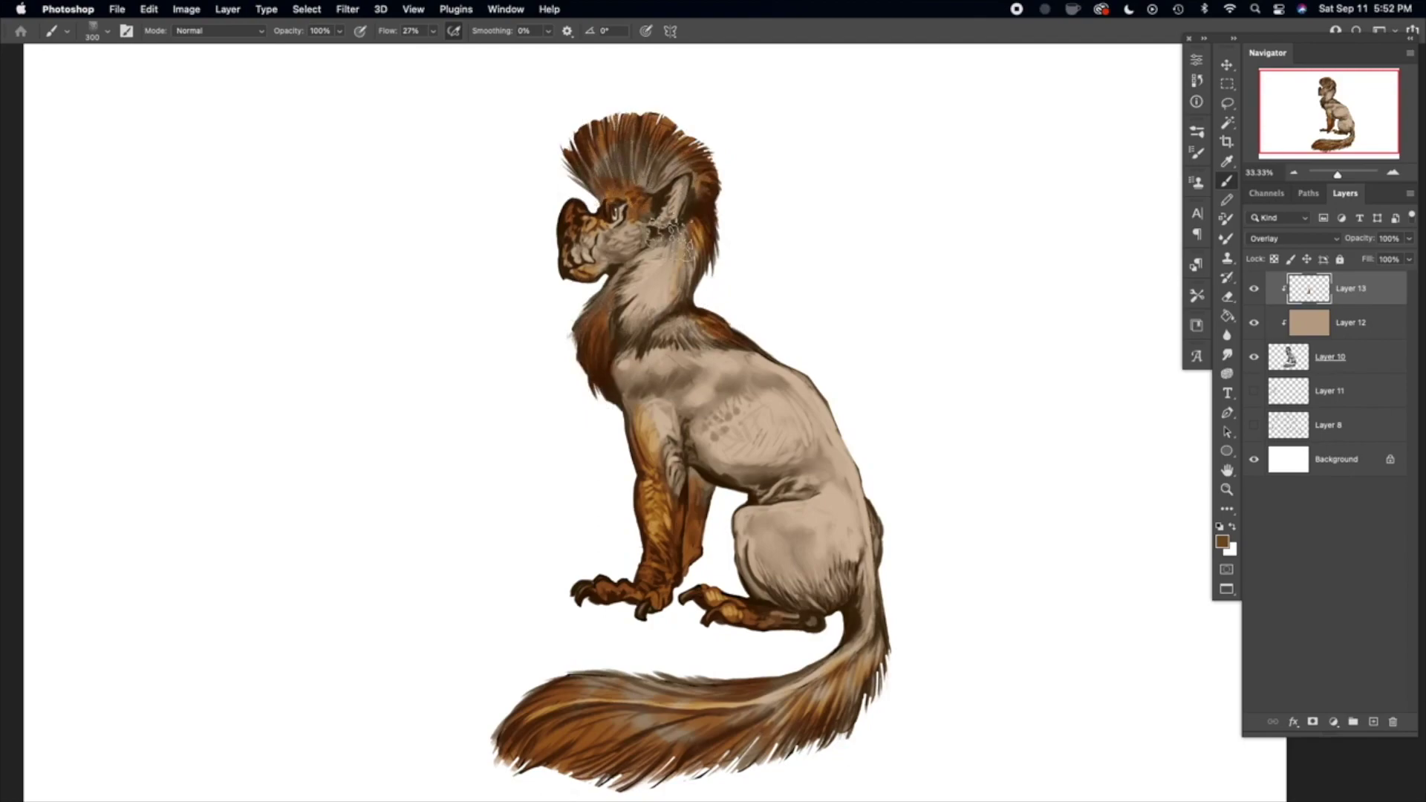
- Adjust the hue of the main color layer, Layer 12, to -3 and lower its saturation with Hue/Saturation
{"action": "left_click", "coordinate": [1342, 328]}
{"action": "key", "text": "super+u"}
{"action": "left_click_drag", "start_coordinate": [1205, 467], "coordinate": [1201, 472]}
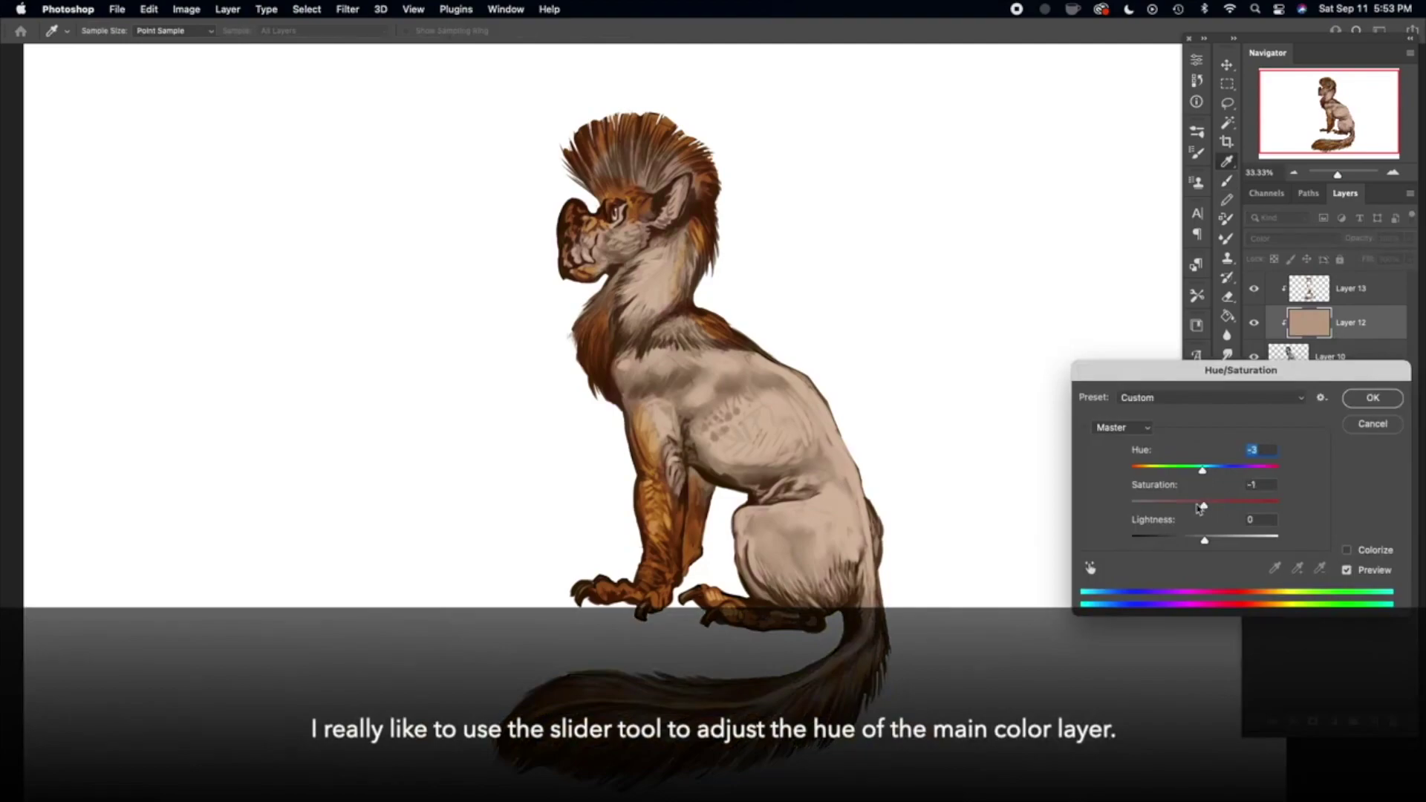
{"action": "left_click_drag", "start_coordinate": [1191, 508], "coordinate": [1187, 507]}
{"action": "left_click", "coordinate": [1373, 398]}
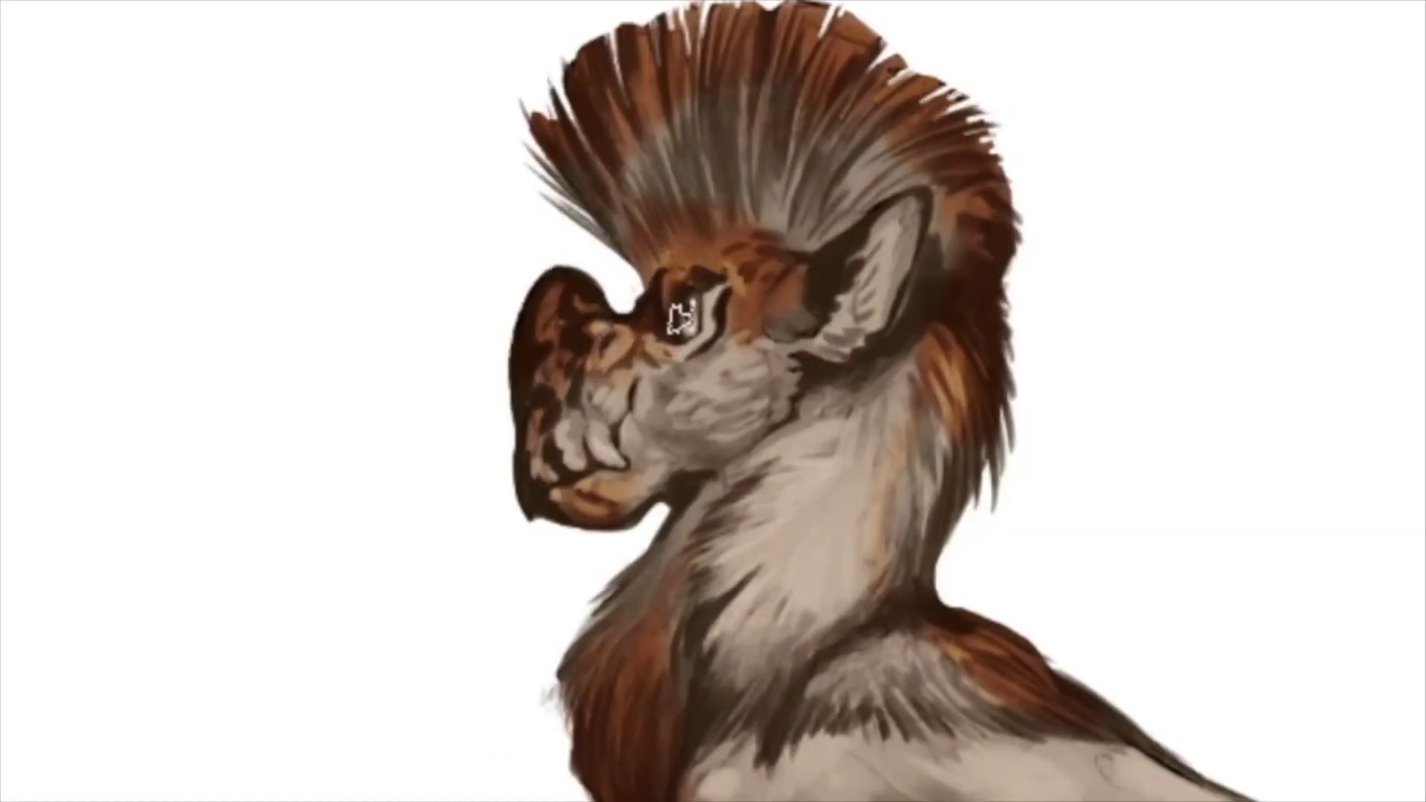
- Color the eye amber and add warm orange streaks to the front of the crest
{"action": "left_click_drag", "start_coordinate": [692, 327], "coordinate": [686, 307]}
{"action": "mouse_move", "coordinate": [676, 176]}
{"action": "left_mouse_down"}
{"action": "mouse_move", "coordinate": [658, 177]}
{"action": "mouse_move", "coordinate": [668, 237]}
{"action": "mouse_move", "coordinate": [716, 218]}
{"action": "left_mouse_up"}
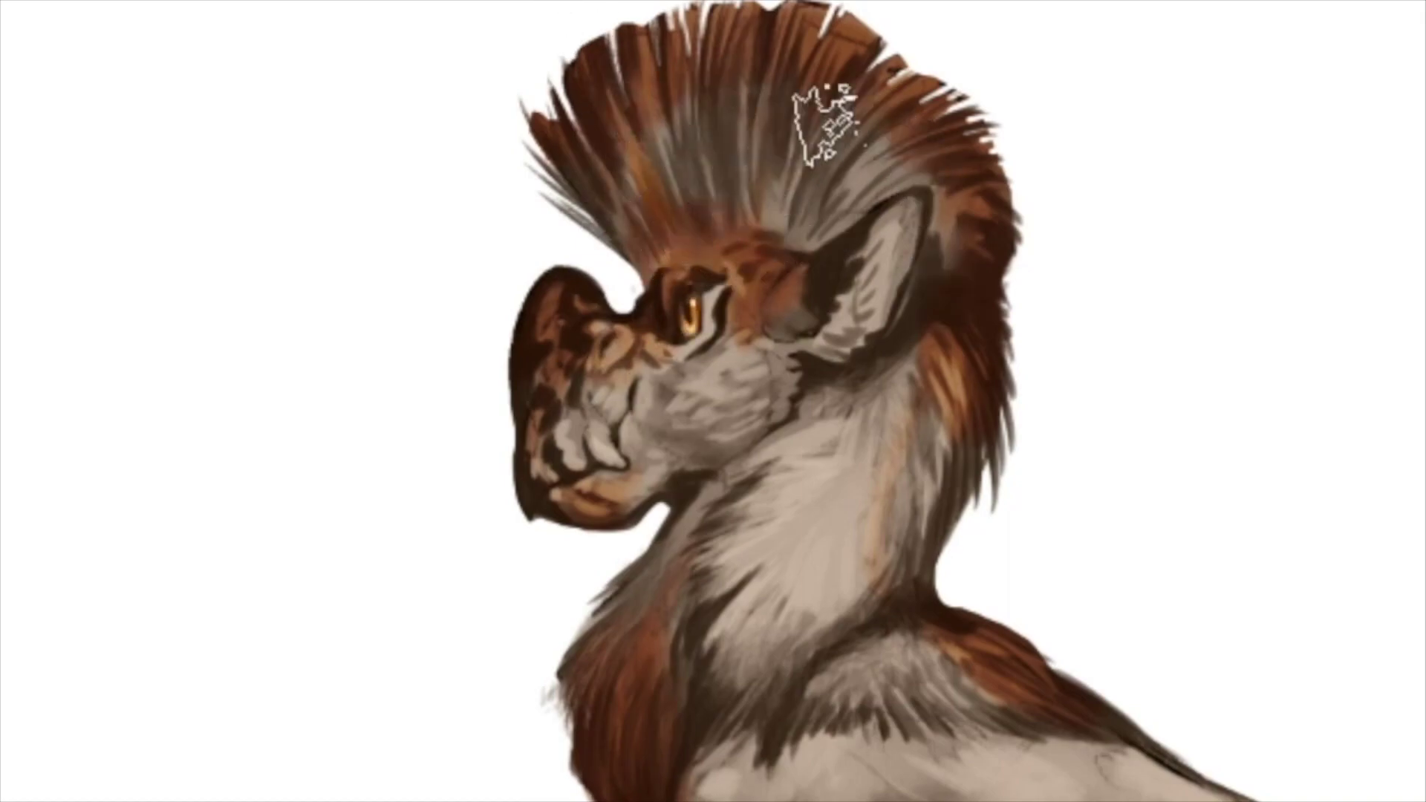
- Paint orange-brown fur strokes over the throat and lower neck with a sampled color
{"action": "key", "text": "ctrl+minus"}
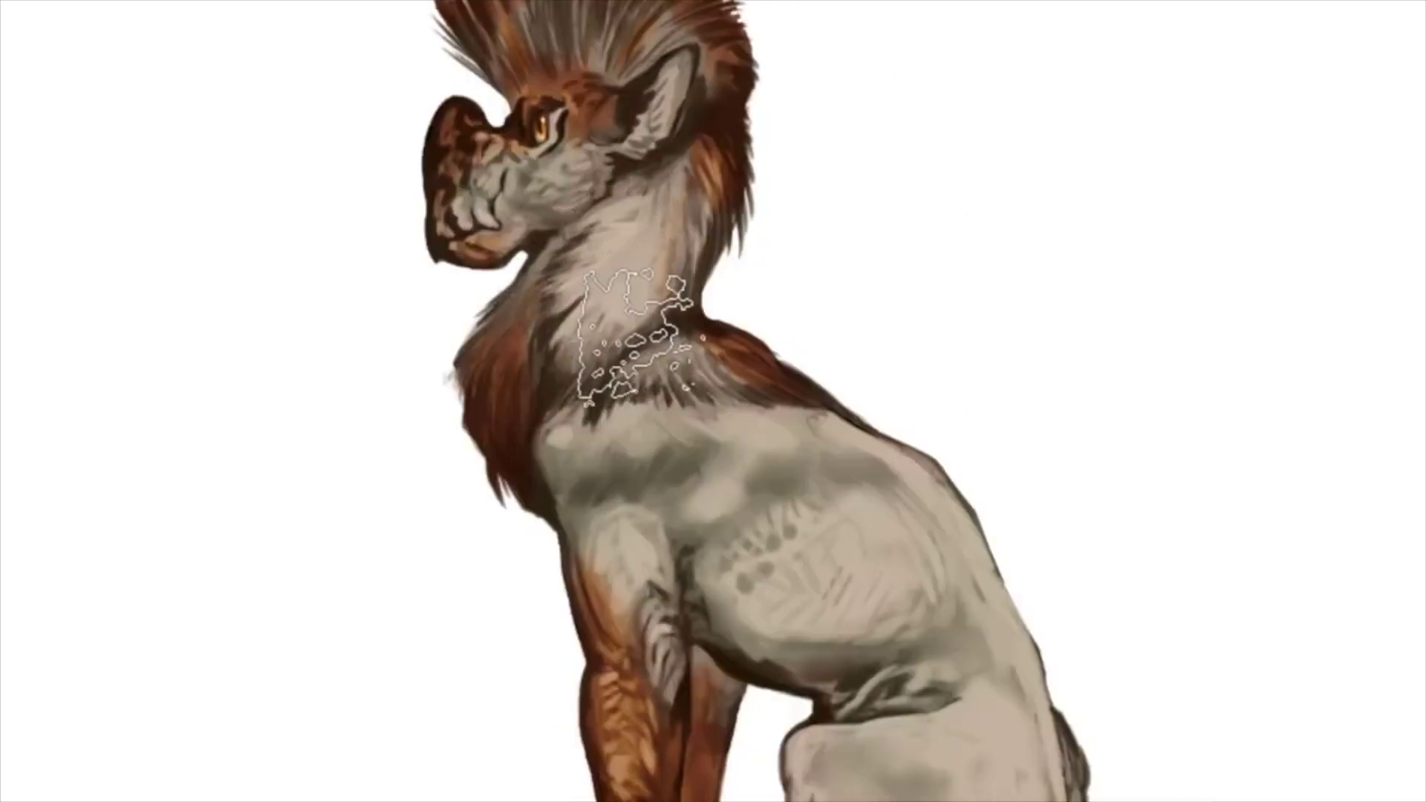
{"action": "mouse_move", "coordinate": [550, 349]}
{"action": "left_mouse_down"}
{"action": "mouse_move", "coordinate": [605, 286]}
{"action": "mouse_move", "coordinate": [617, 316]}
{"action": "left_mouse_up"}
{"action": "left_click", "coordinate": [515, 341], "text": "alt"}
{"action": "left_click_drag", "start_coordinate": [594, 334], "coordinate": [575, 286]}
{"action": "mouse_move", "coordinate": [542, 352]}
{"action": "left_mouse_down"}
{"action": "mouse_move", "coordinate": [583, 234]}
{"action": "mouse_move", "coordinate": [531, 338]}
{"action": "mouse_move", "coordinate": [612, 260]}
{"action": "mouse_move", "coordinate": [600, 289]}
{"action": "mouse_move", "coordinate": [633, 294]}
{"action": "mouse_move", "coordinate": [658, 264]}
{"action": "mouse_move", "coordinate": [536, 367]}
{"action": "mouse_move", "coordinate": [531, 305]}
{"action": "mouse_move", "coordinate": [551, 256]}
{"action": "mouse_move", "coordinate": [520, 383]}
{"action": "mouse_move", "coordinate": [627, 185]}
{"action": "mouse_move", "coordinate": [665, 226]}
{"action": "mouse_move", "coordinate": [728, 130]}
{"action": "mouse_move", "coordinate": [676, 341]}
{"action": "mouse_move", "coordinate": [609, 352]}
{"action": "mouse_move", "coordinate": [672, 348]}
{"action": "mouse_move", "coordinate": [690, 271]}
{"action": "left_mouse_up"}
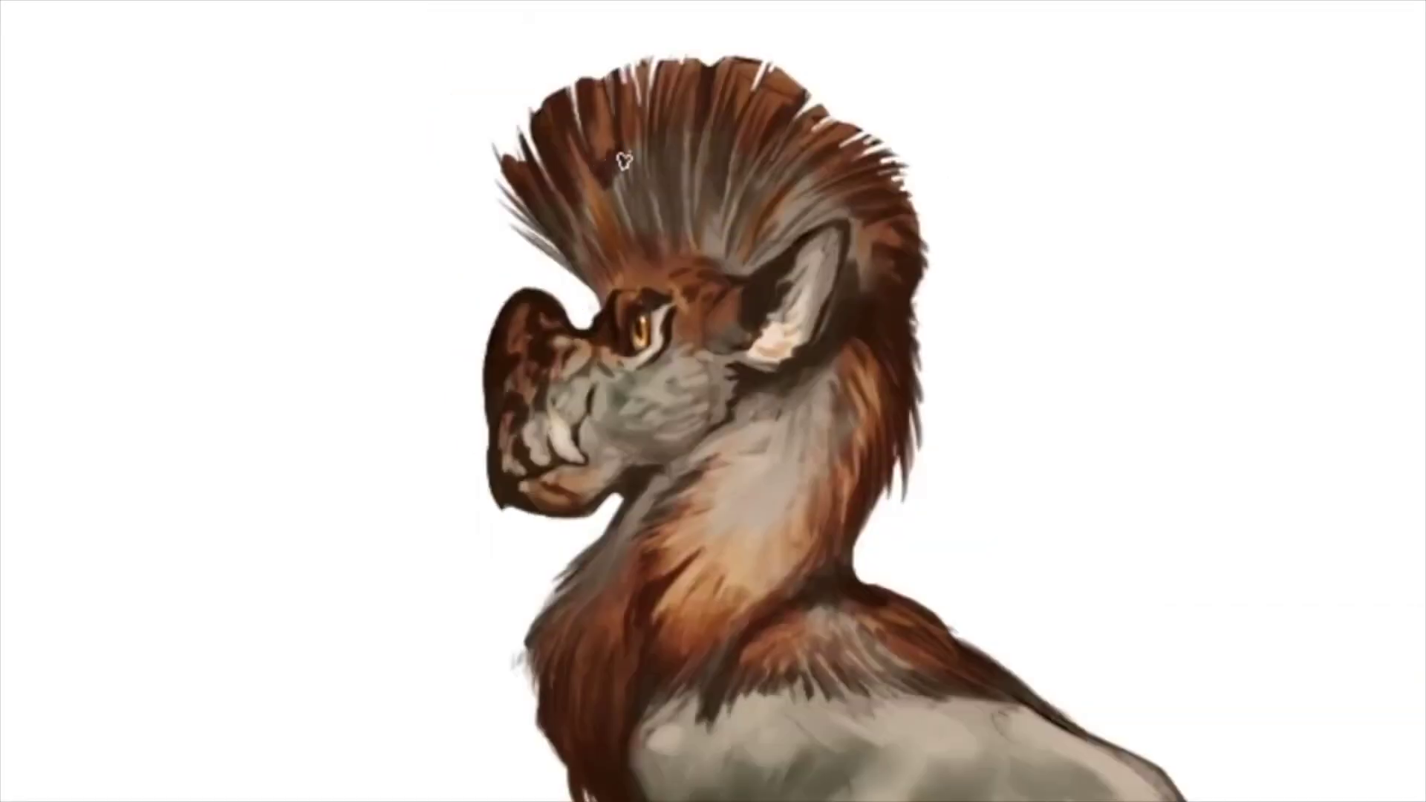
- Paint dark markings across the crest and shade the ear
{"action": "mouse_move", "coordinate": [650, 156]}
{"action": "left_mouse_down"}
{"action": "mouse_move", "coordinate": [678, 131]}
{"action": "mouse_move", "coordinate": [700, 145]}
{"action": "mouse_move", "coordinate": [702, 188]}
{"action": "left_mouse_up"}
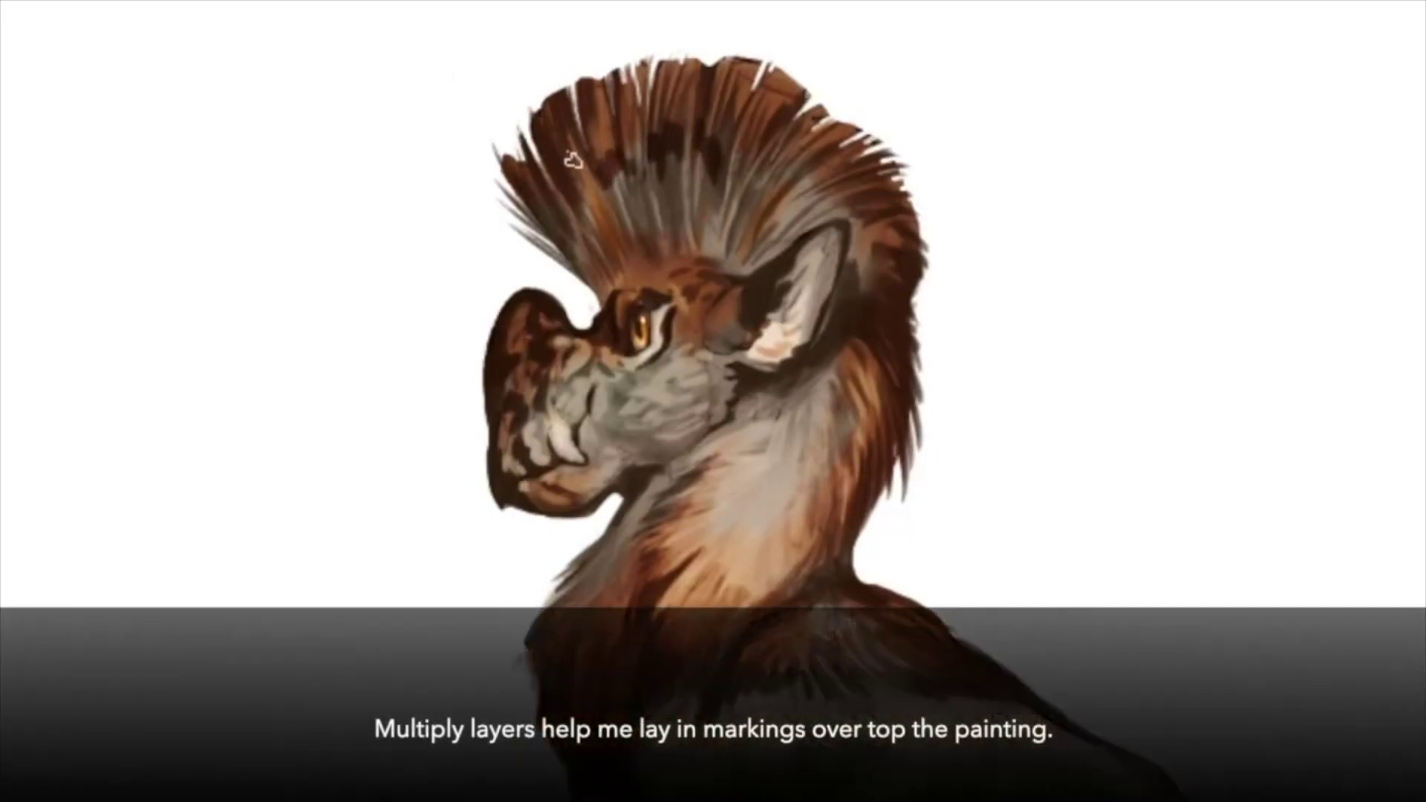
{"action": "left_click_drag", "start_coordinate": [584, 185], "coordinate": [597, 212]}
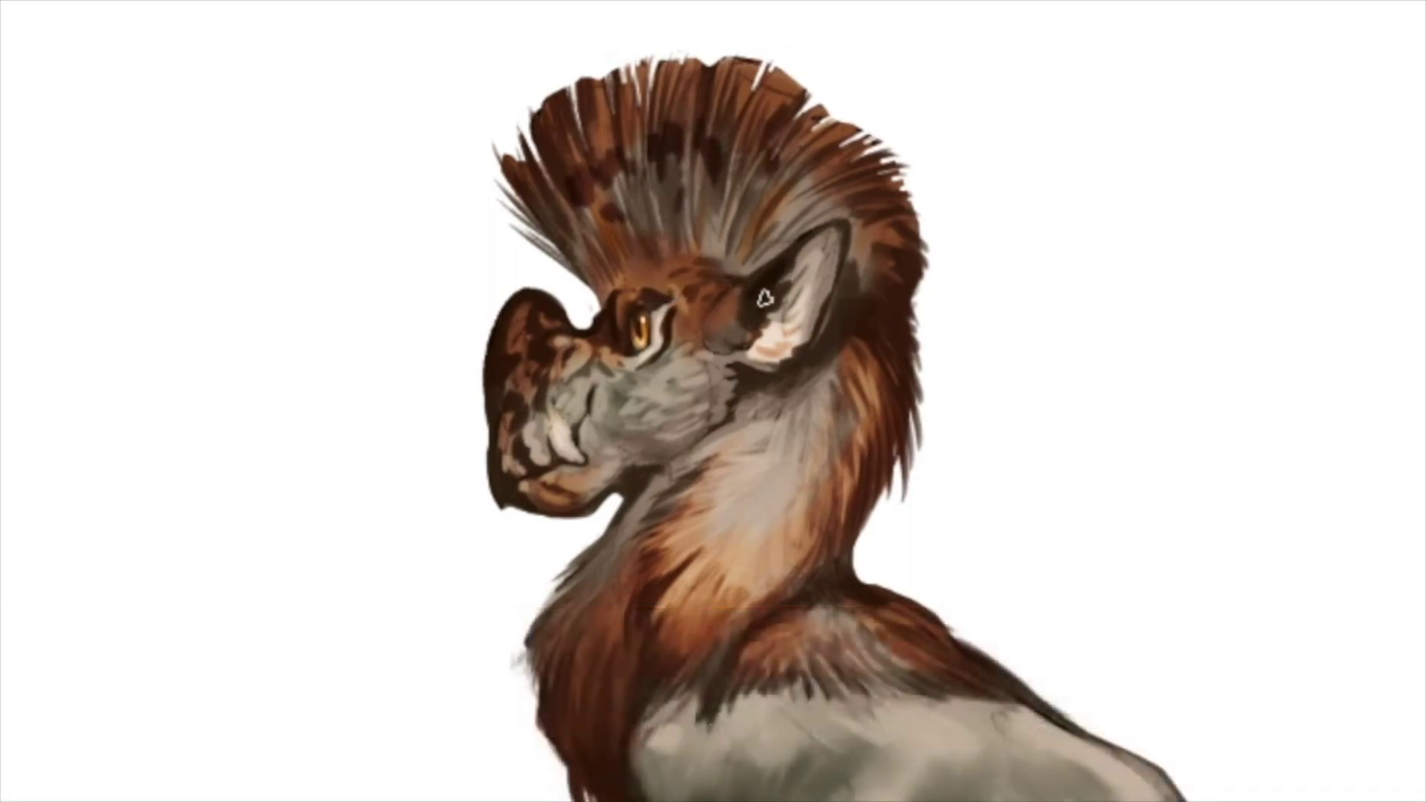
{"action": "mouse_move", "coordinate": [843, 243]}
{"action": "left_mouse_down"}
{"action": "mouse_move", "coordinate": [834, 274]}
{"action": "mouse_move", "coordinate": [810, 233]}
{"action": "mouse_move", "coordinate": [804, 340]}
{"action": "left_mouse_up"}
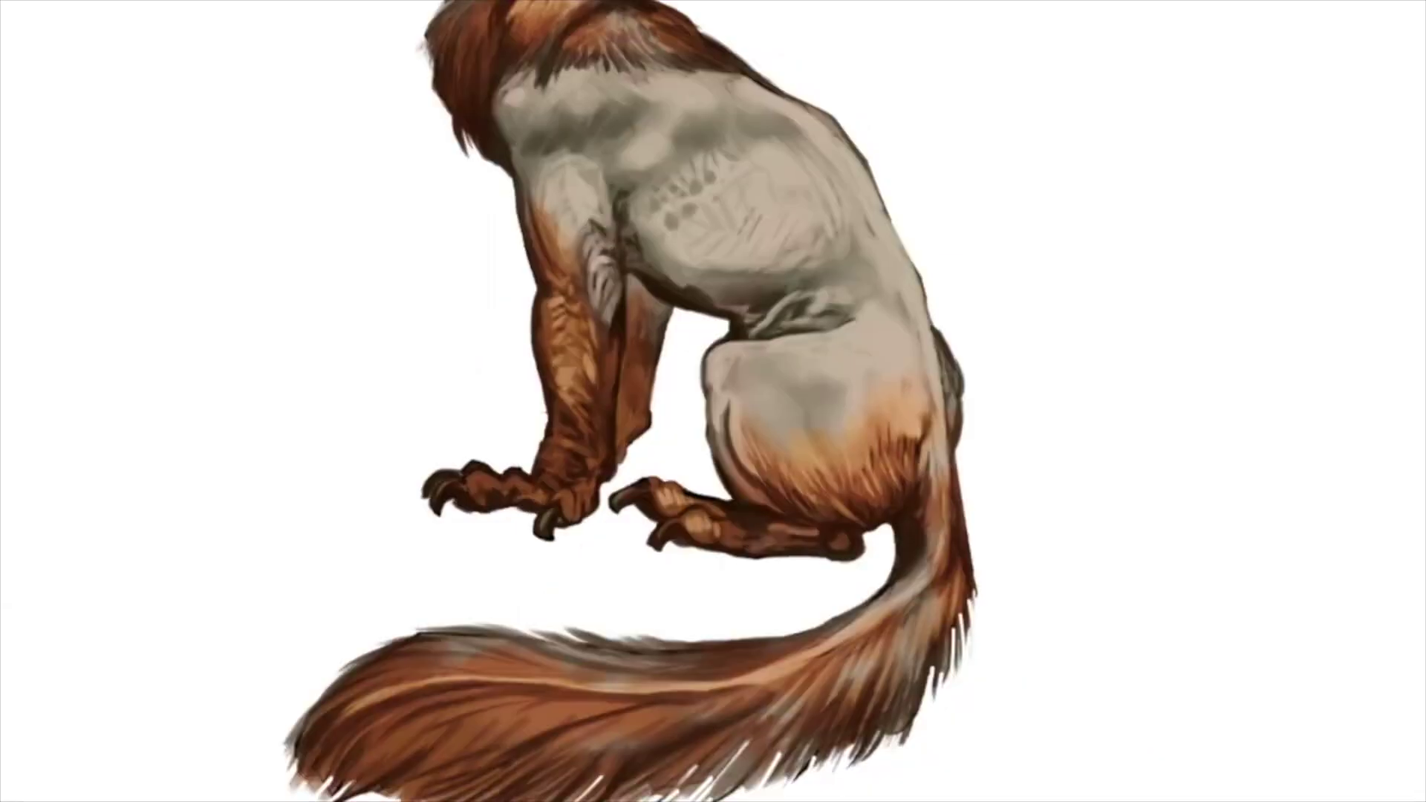
- Paint dark spots and mottled markings on the upper flank with sampled colors and the Kyle's Concept Brushes - Texture Mixed brush
{"action": "left_click", "coordinate": [549, 238], "text": "alt"}
{"action": "left_click", "coordinate": [700, 130], "text": "alt"}
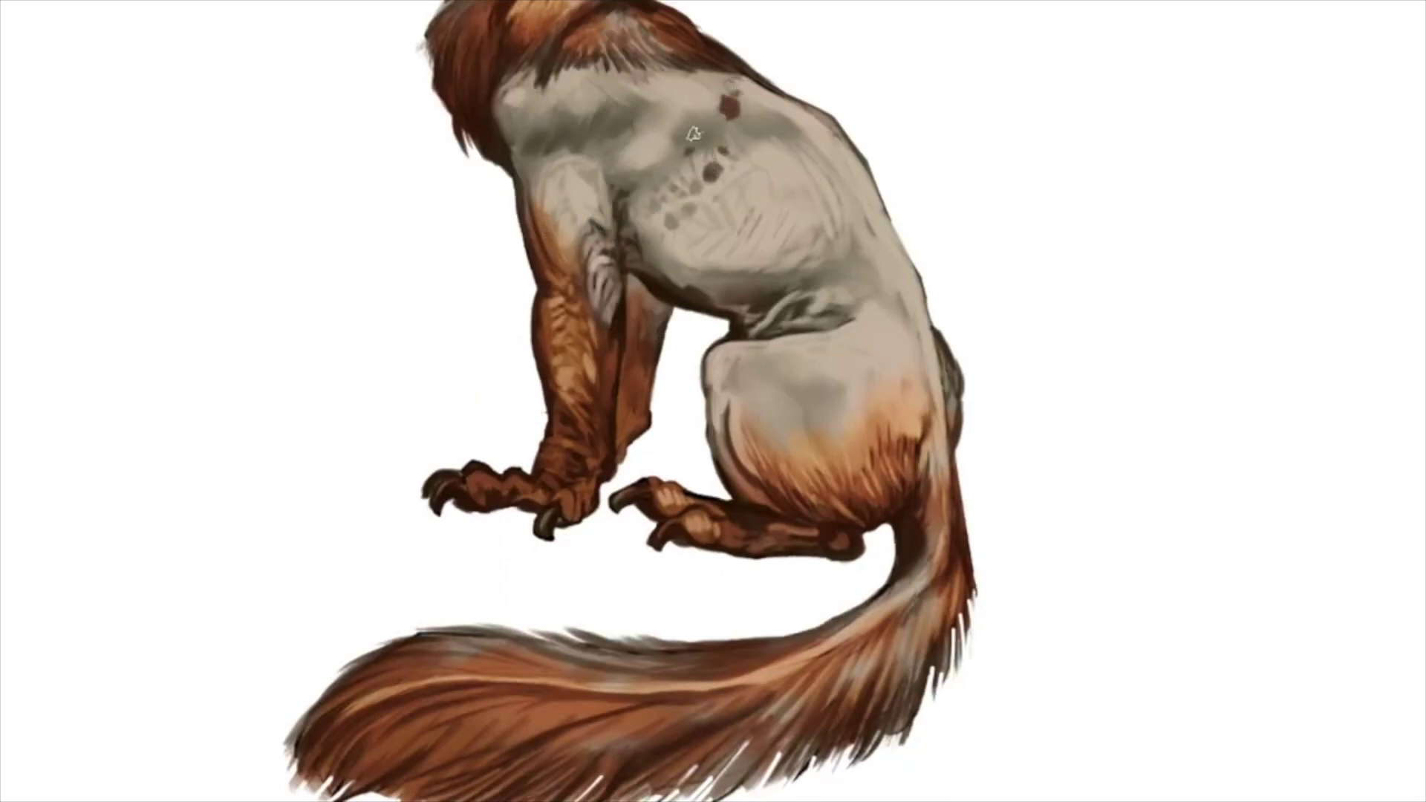
{"action": "left_click_drag", "start_coordinate": [724, 104], "coordinate": [735, 109]}
{"action": "right_click", "coordinate": [786, 149]}
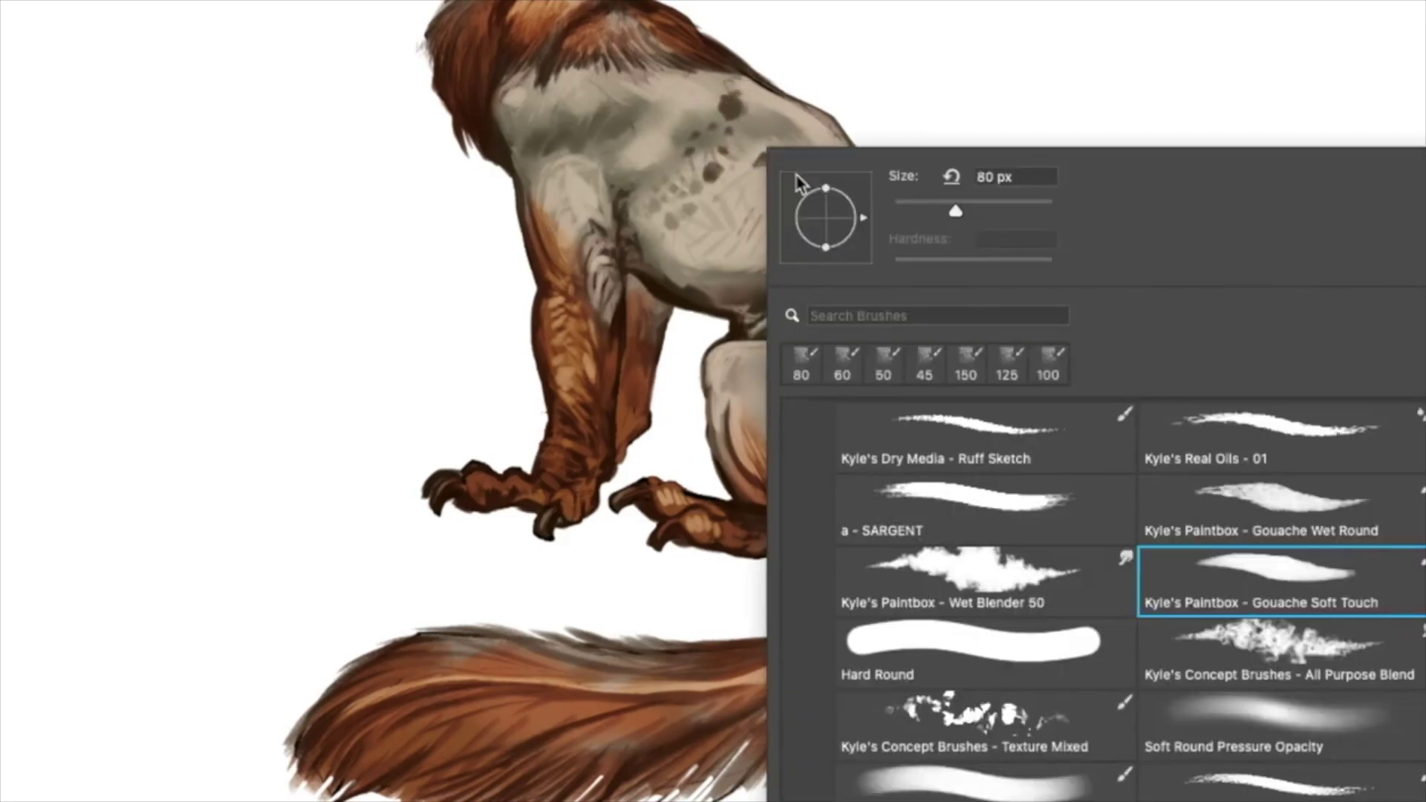
{"action": "double_click", "coordinate": [1056, 735]}
{"action": "mouse_move", "coordinate": [683, 191]}
{"action": "left_mouse_down"}
{"action": "mouse_move", "coordinate": [728, 197]}
{"action": "mouse_move", "coordinate": [763, 222]}
{"action": "mouse_move", "coordinate": [772, 171]}
{"action": "left_mouse_up"}
- Erase thin streaks through the flank markings and soften them with the Kyle's Concept Brushes - All Purpose Blend brush
{"action": "key", "text": "e"}
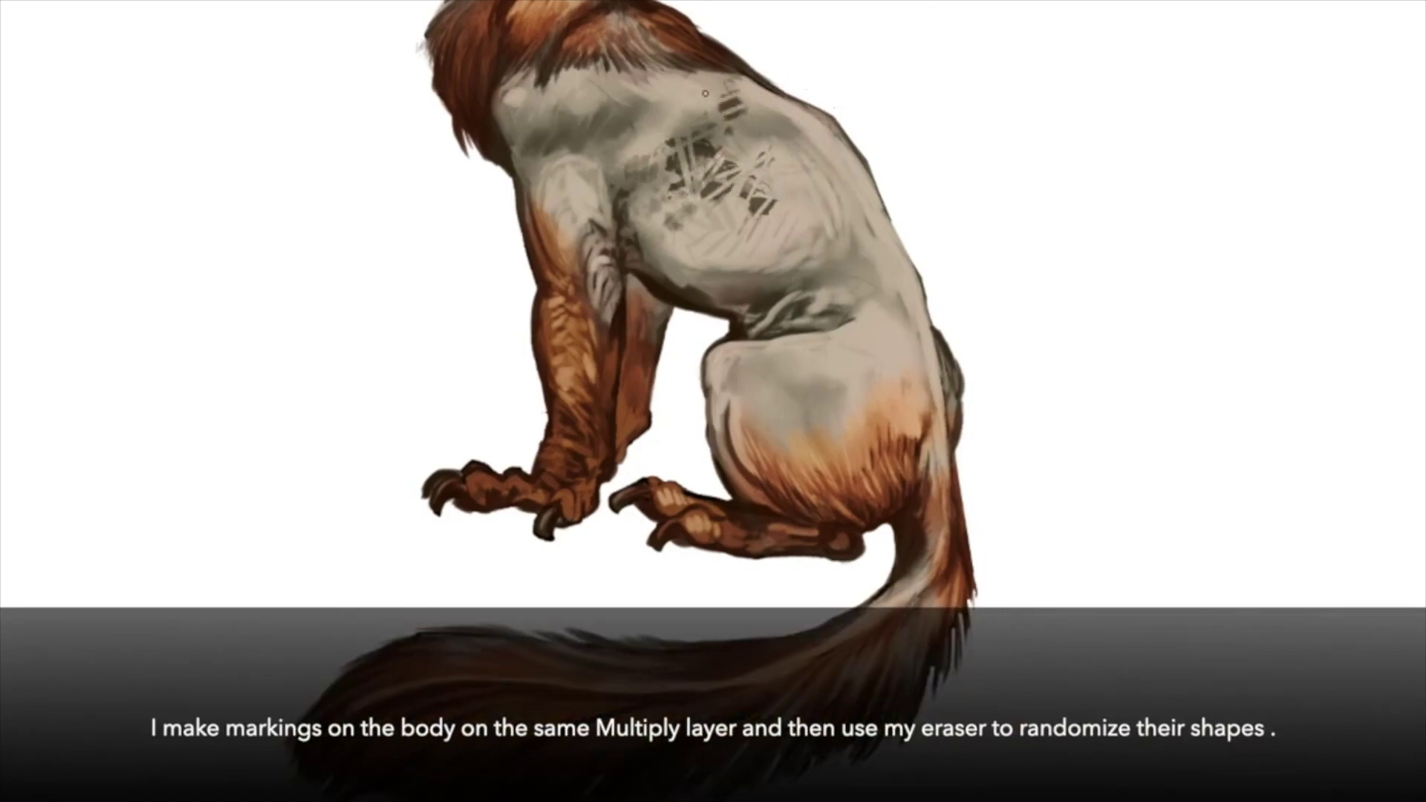
{"action": "right_click", "coordinate": [748, 142]}
{"action": "double_click", "coordinate": [1206, 645]}
{"action": "mouse_move", "coordinate": [702, 134]}
{"action": "left_mouse_down"}
{"action": "mouse_move", "coordinate": [754, 100]}
{"action": "mouse_move", "coordinate": [780, 212]}
{"action": "mouse_move", "coordinate": [671, 152]}
{"action": "mouse_move", "coordinate": [746, 100]}
{"action": "mouse_move", "coordinate": [739, 212]}
{"action": "mouse_move", "coordinate": [665, 182]}
{"action": "mouse_move", "coordinate": [737, 226]}
{"action": "left_mouse_up"}
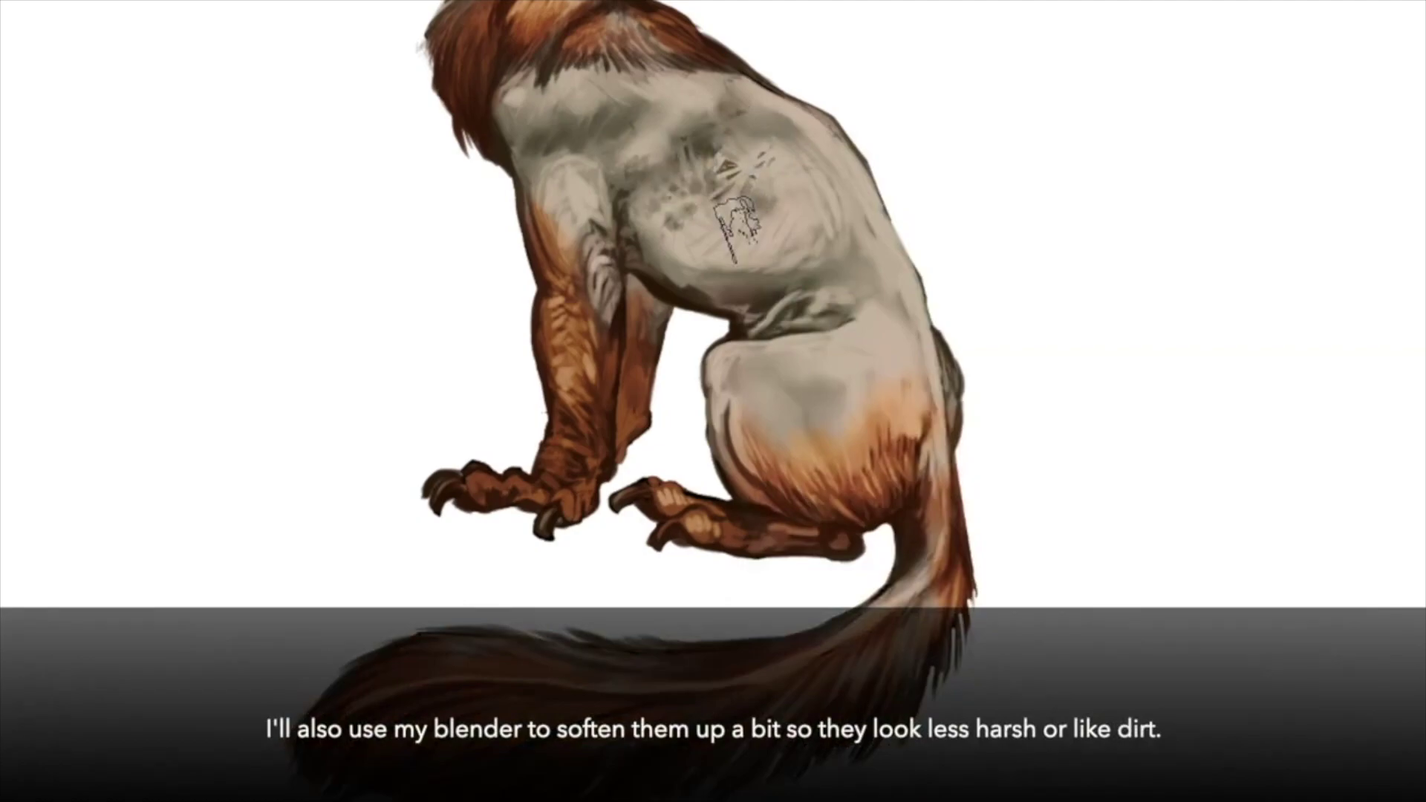
- Paint mottled dark markings along the lower back and haunch, and break up their shapes with thin eraser strokes
{"action": "mouse_move", "coordinate": [854, 378]}
{"action": "left_mouse_down"}
{"action": "mouse_move", "coordinate": [825, 395]}
{"action": "mouse_move", "coordinate": [902, 297]}
{"action": "left_mouse_up"}
{"action": "left_click_drag", "start_coordinate": [909, 357], "coordinate": [850, 130]}
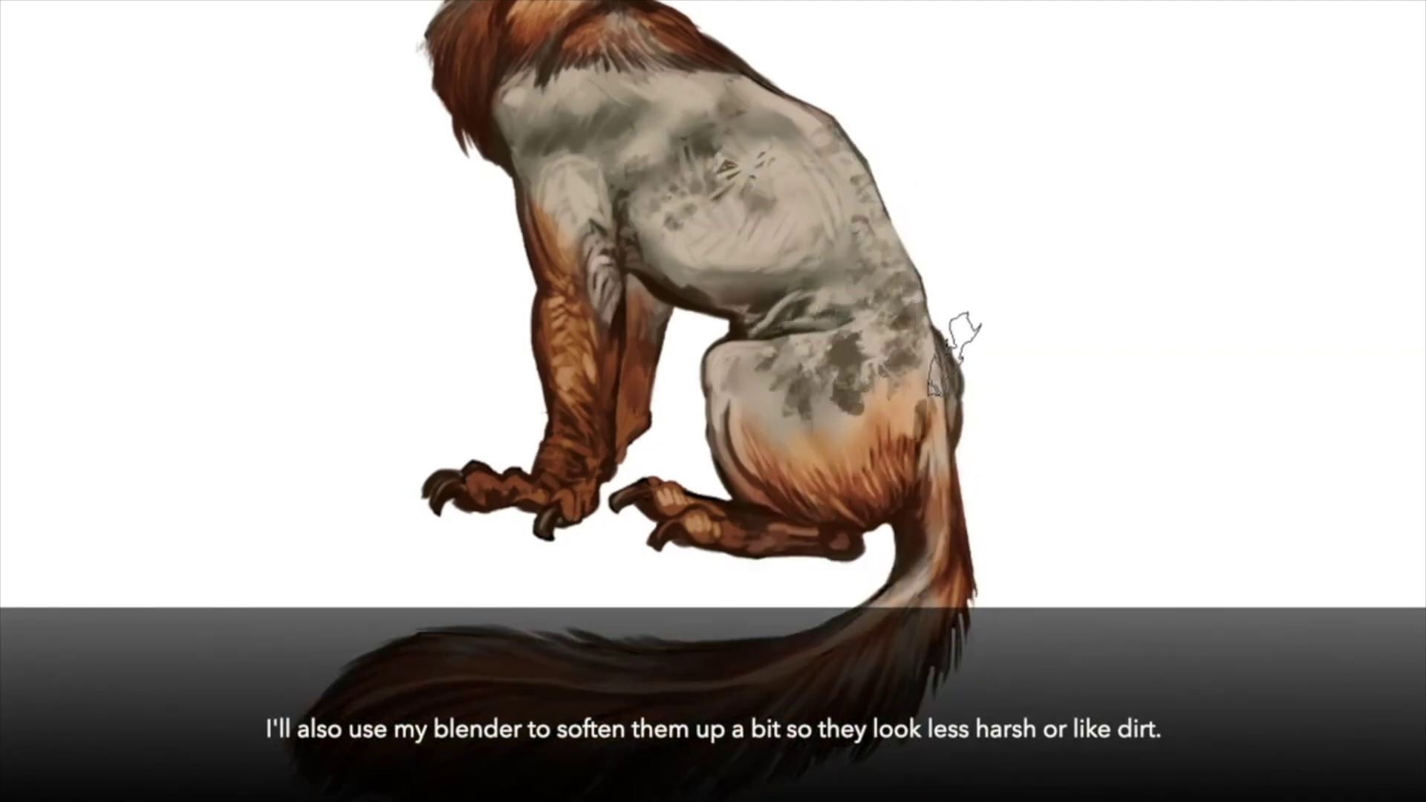
{"action": "mouse_move", "coordinate": [935, 389]}
{"action": "left_mouse_down"}
{"action": "mouse_move", "coordinate": [901, 311]}
{"action": "mouse_move", "coordinate": [721, 432]}
{"action": "mouse_move", "coordinate": [746, 391]}
{"action": "mouse_move", "coordinate": [877, 432]}
{"action": "mouse_move", "coordinate": [703, 430]}
{"action": "mouse_move", "coordinate": [793, 382]}
{"action": "mouse_move", "coordinate": [892, 426]}
{"action": "mouse_move", "coordinate": [709, 375]}
{"action": "left_mouse_up"}
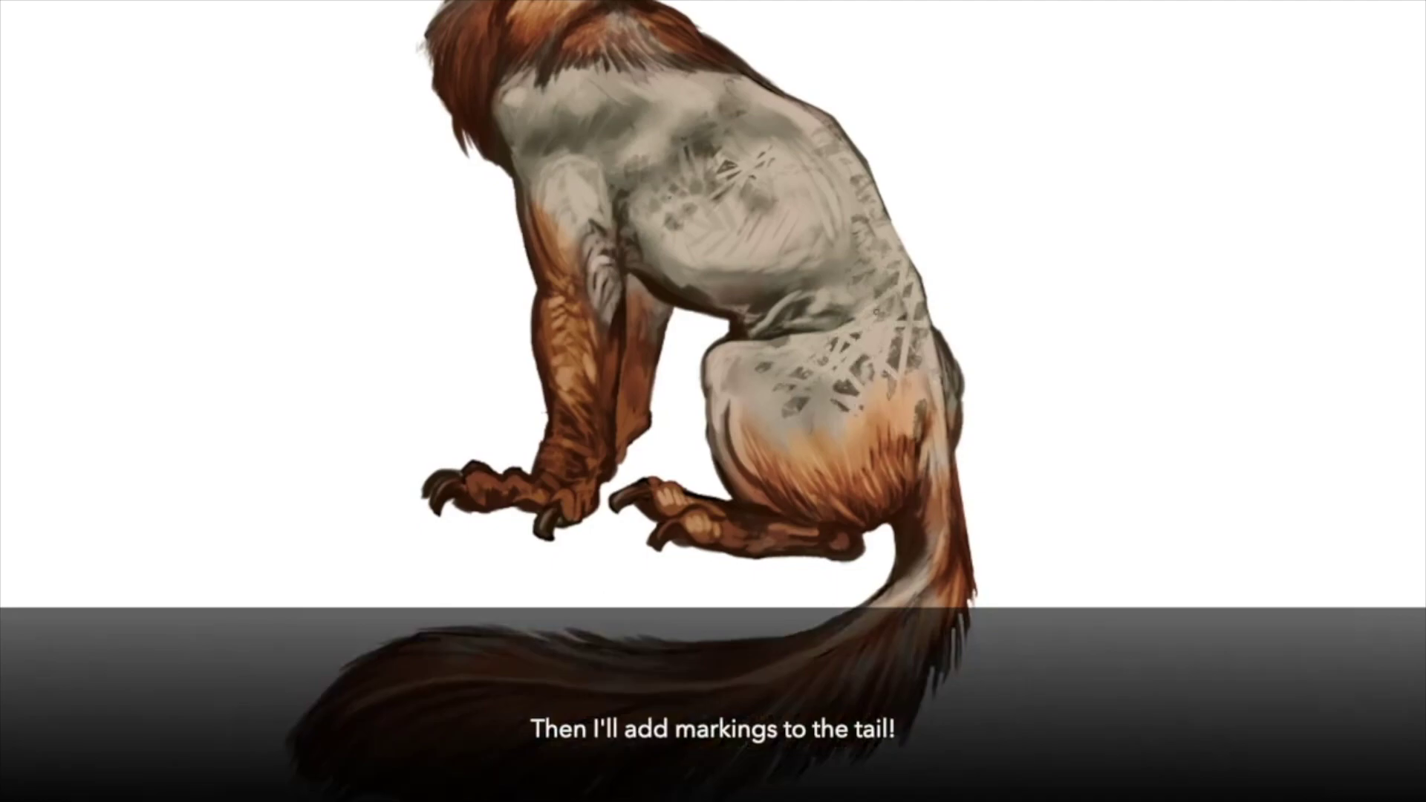
- Soften the haunch and back markings with the Kyle's Concept Brushes - All Purpose Blend brush
{"action": "right_click", "coordinate": [938, 499]}
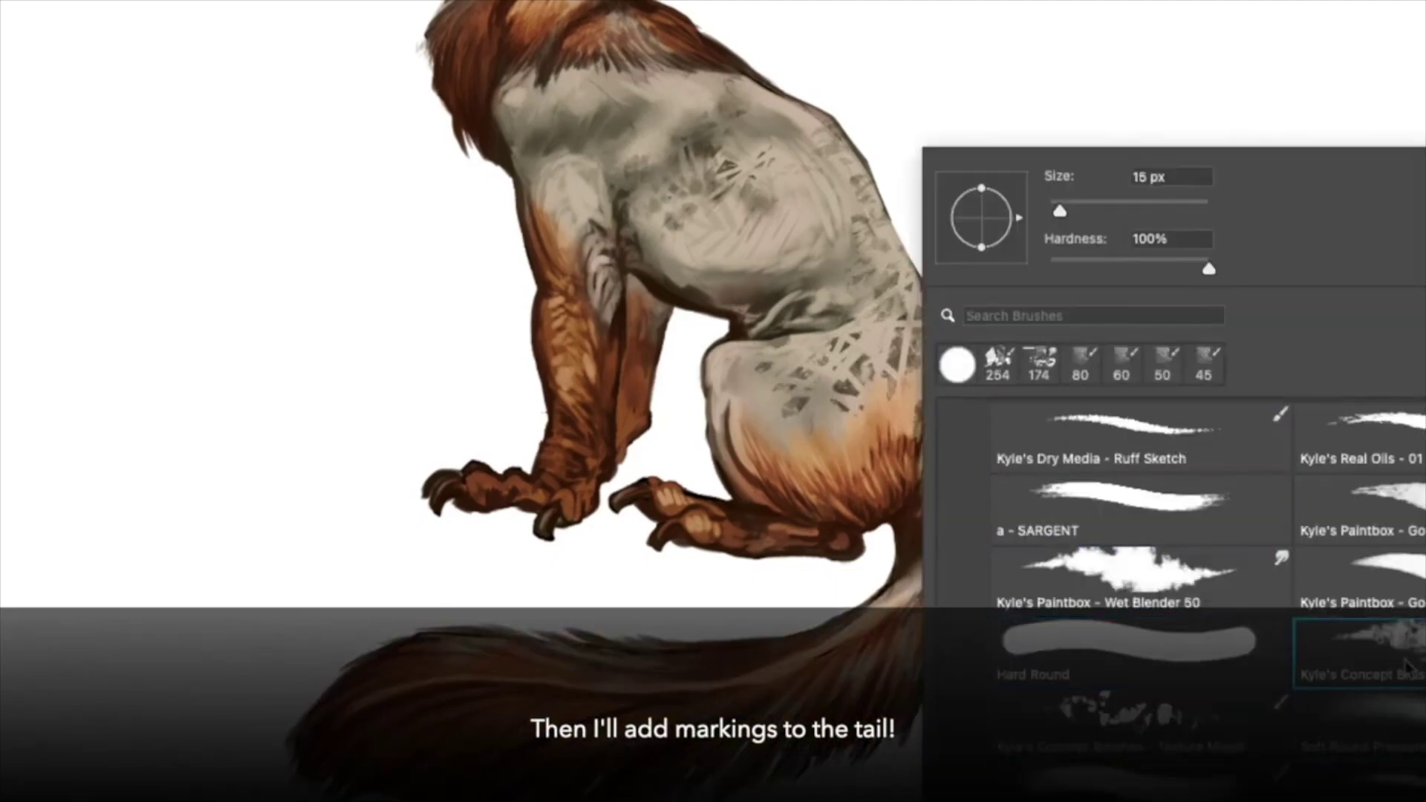
{"action": "double_click", "coordinate": [1359, 653]}
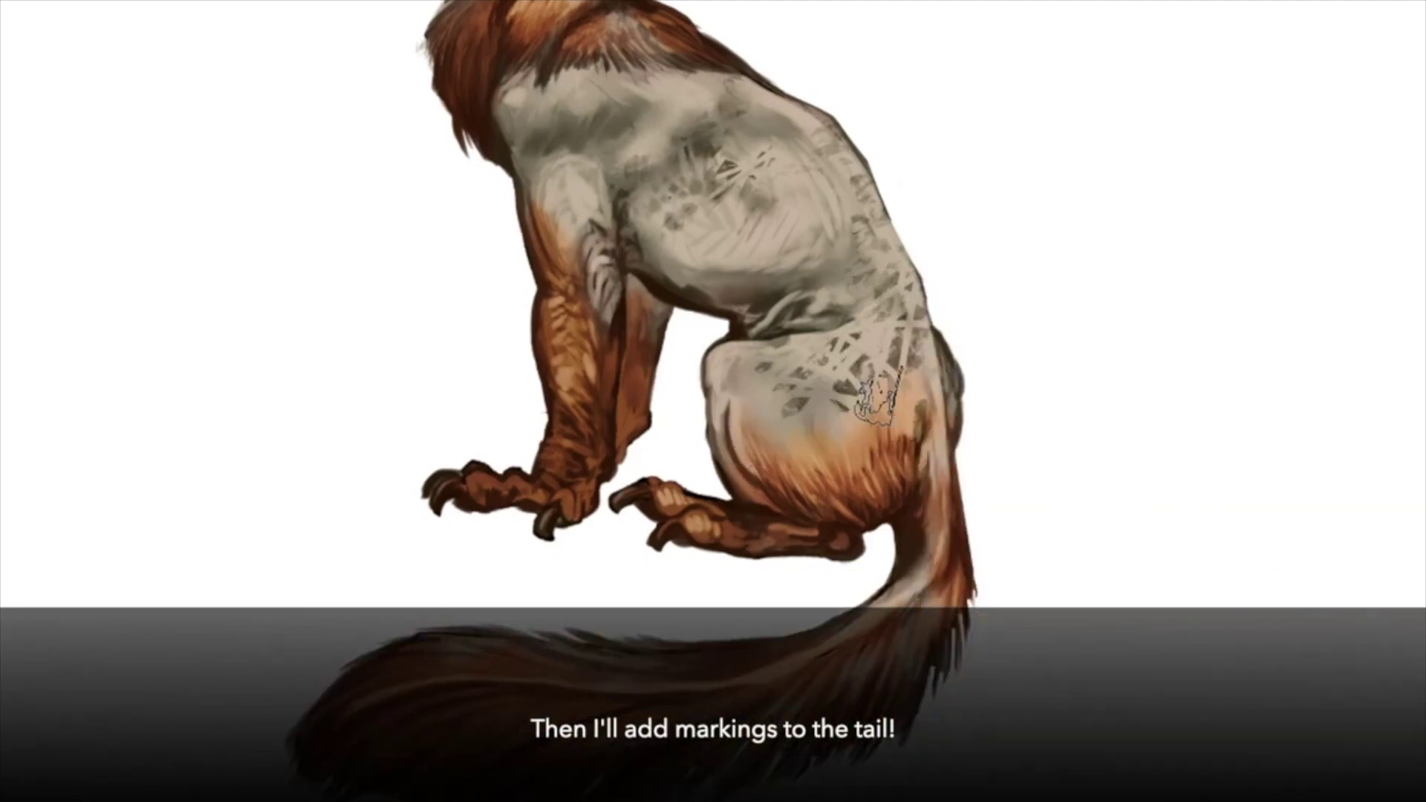